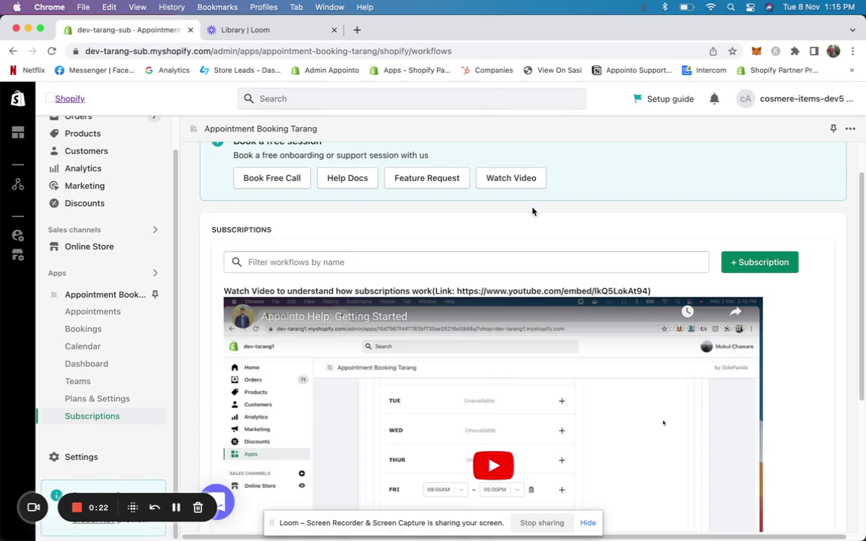
Start a new subscription plan from the Subscriptions page.
{"action": "scroll", "coordinate": [534, 209], "scroll_direction": "down", "scroll_amount": 2}
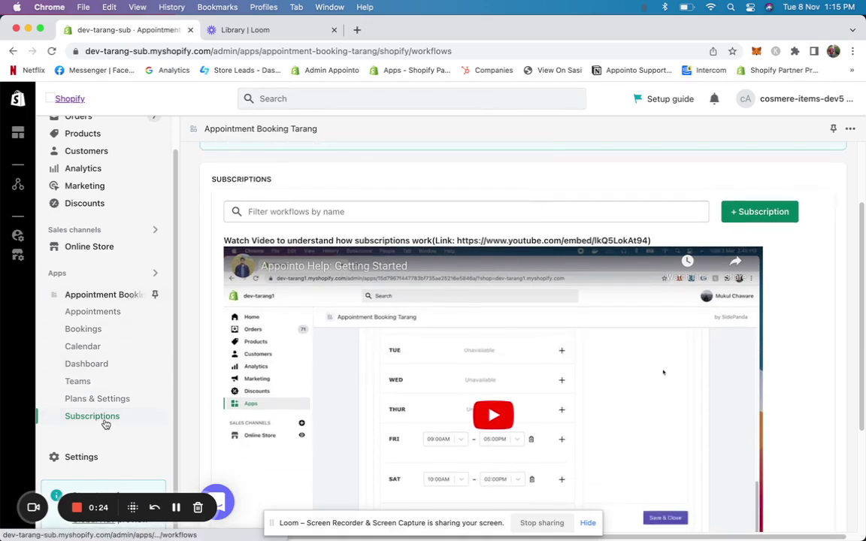
{"action": "scroll", "coordinate": [415, 243], "scroll_direction": "up", "scroll_amount": 1}
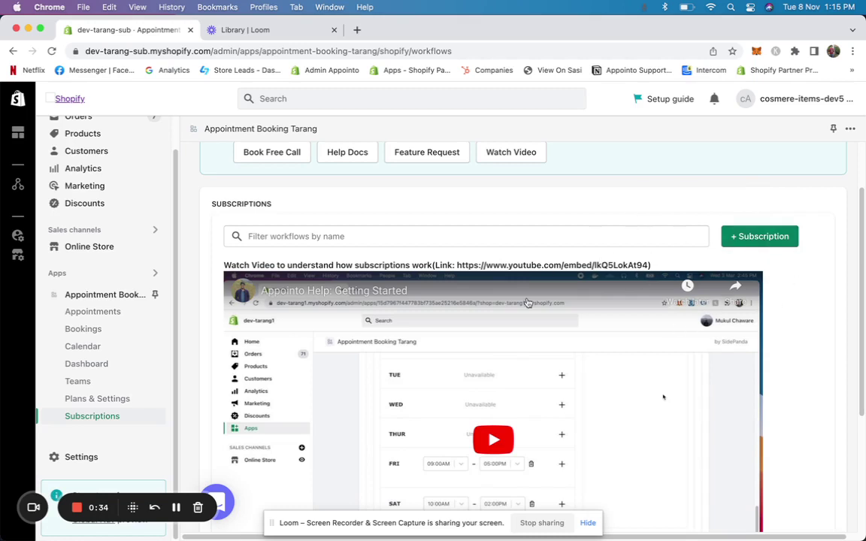
{"action": "scroll", "coordinate": [534, 323], "scroll_direction": "down", "scroll_amount": 1}
{"action": "scroll", "coordinate": [534, 310], "scroll_direction": "up", "scroll_amount": 1}
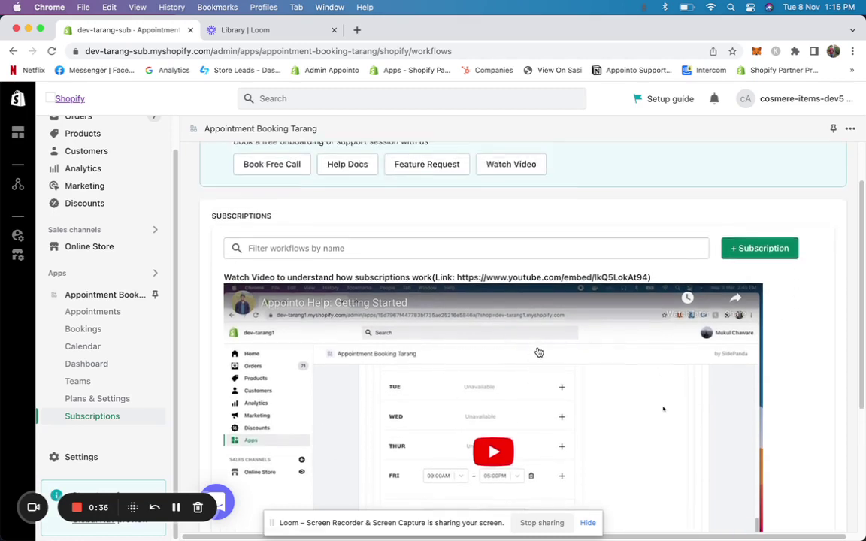
{"action": "scroll", "coordinate": [529, 339], "scroll_direction": "up", "scroll_amount": 1}
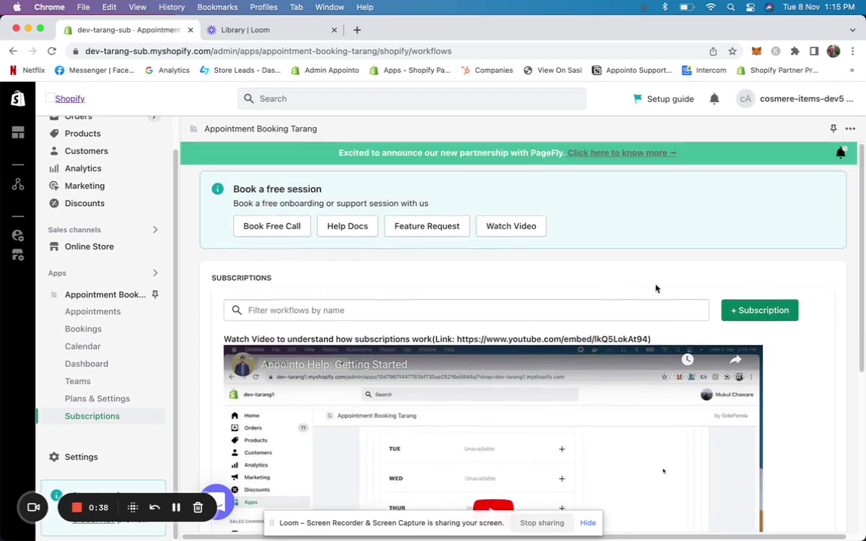
{"action": "left_click", "coordinate": [747, 309]}
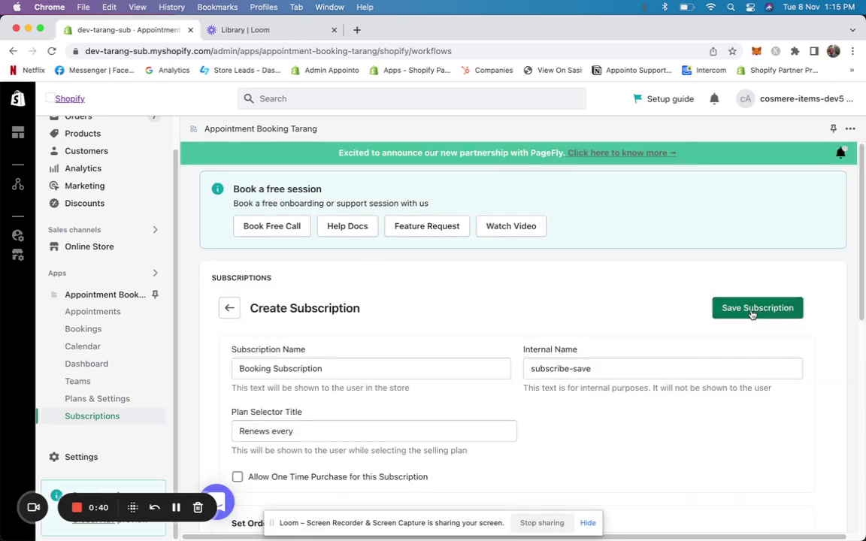
{"action": "scroll", "coordinate": [664, 294], "scroll_direction": "down", "scroll_amount": 3}
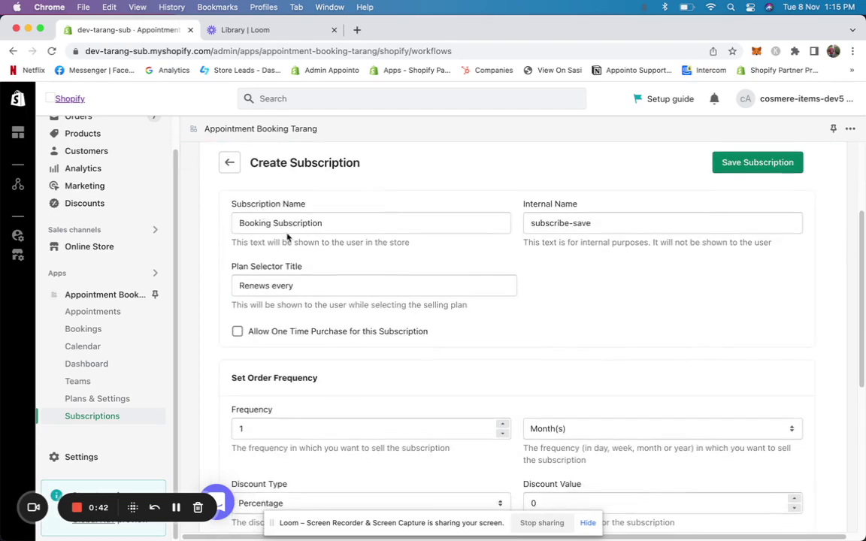
{"action": "scroll", "coordinate": [456, 231], "scroll_direction": "down", "scroll_amount": 1}
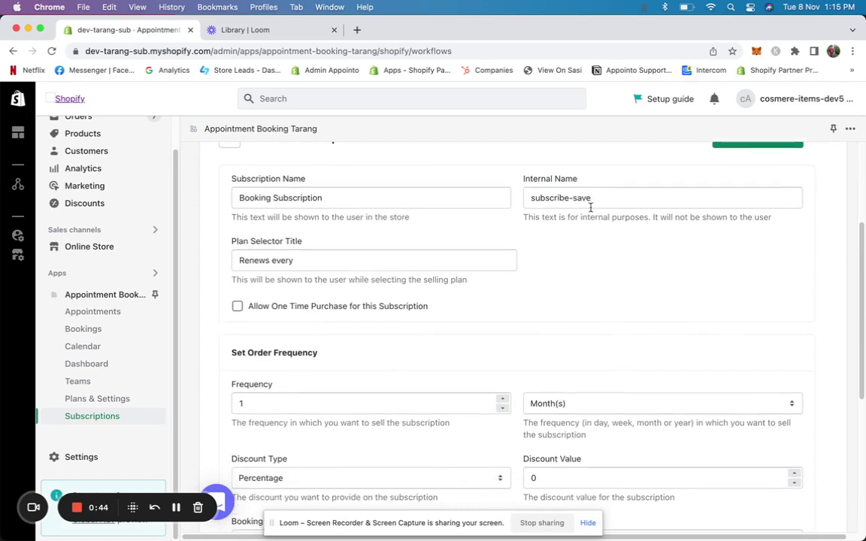
{"action": "scroll", "coordinate": [240, 249], "scroll_direction": "down", "scroll_amount": 1}
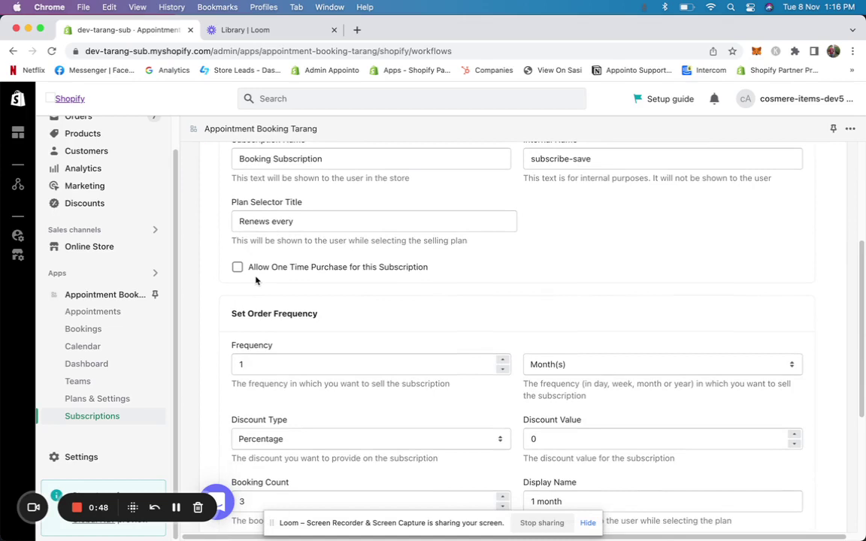
Allow one-time purchase for the subscription with a booking count of 5.
{"action": "left_click", "coordinate": [237, 268]}
{"action": "left_click", "coordinate": [295, 303]}
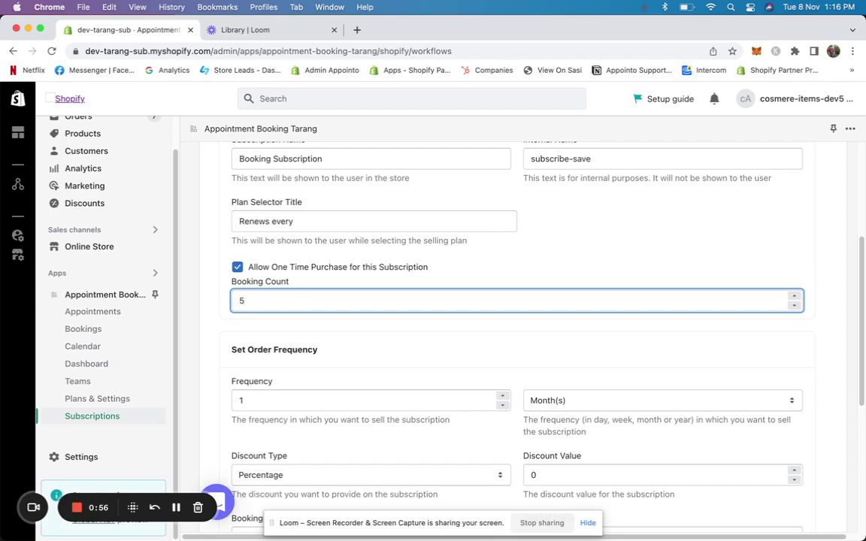
{"action": "scroll", "coordinate": [218, 236], "scroll_direction": "down", "scroll_amount": 3}
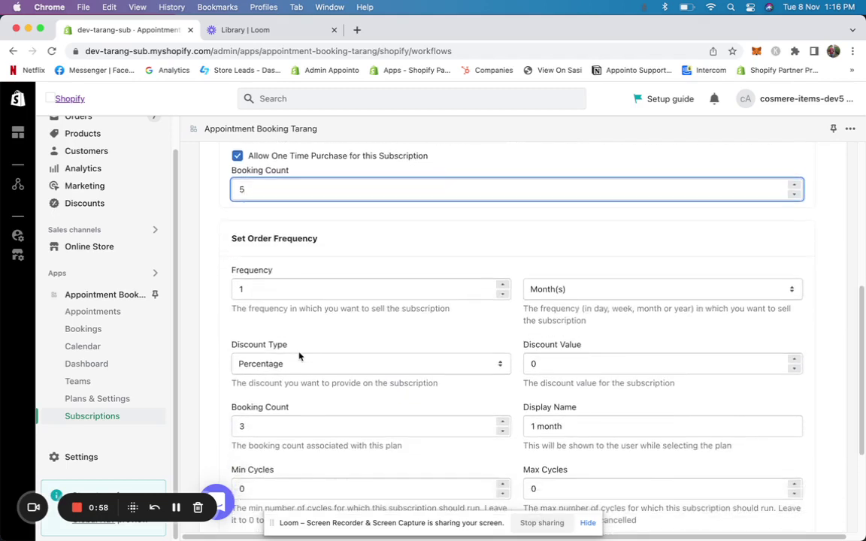
{"action": "scroll", "coordinate": [226, 239], "scroll_direction": "down", "scroll_amount": 1}
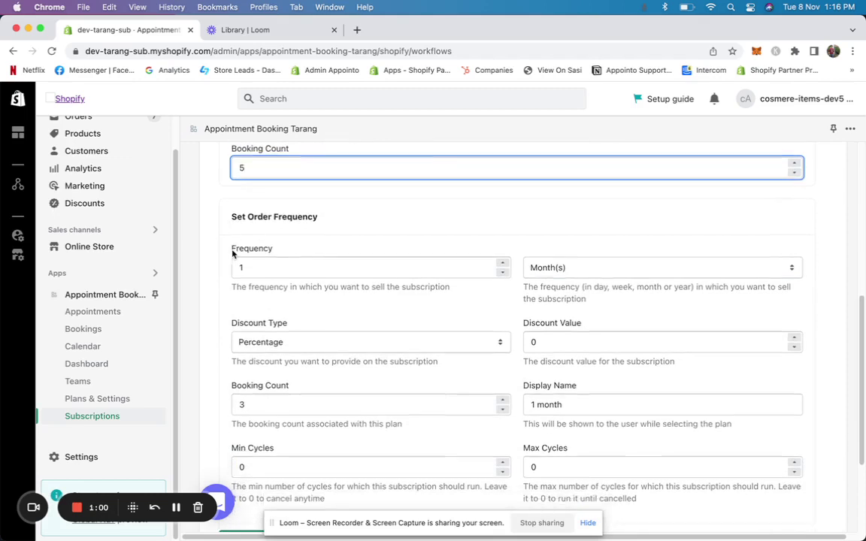
Set the plan's order frequency to 2 Week(s).
{"action": "left_click", "coordinate": [267, 255]}
{"action": "key", "text": "BackSpace"}
{"action": "type", "text": "2"}
{"action": "left_click", "coordinate": [589, 259]}
{"action": "left_click", "coordinate": [575, 245]}
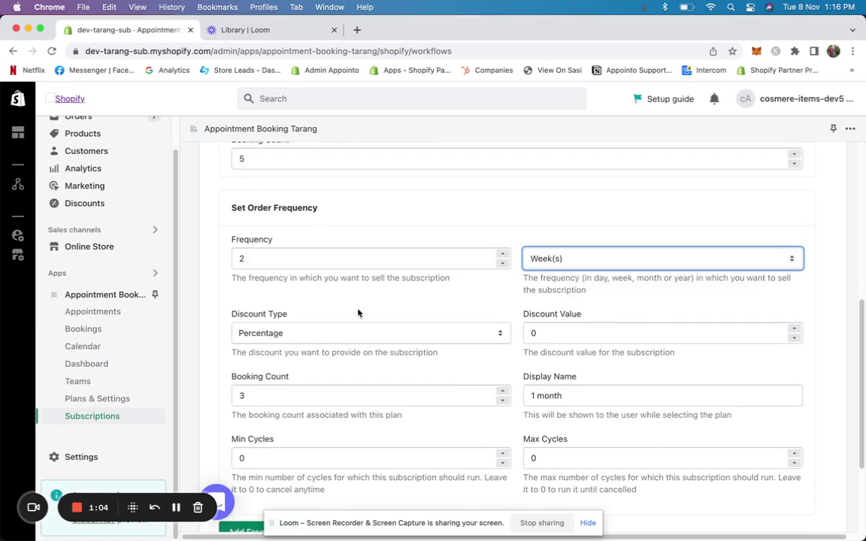
{"action": "scroll", "coordinate": [358, 313], "scroll_direction": "down", "scroll_amount": 2}
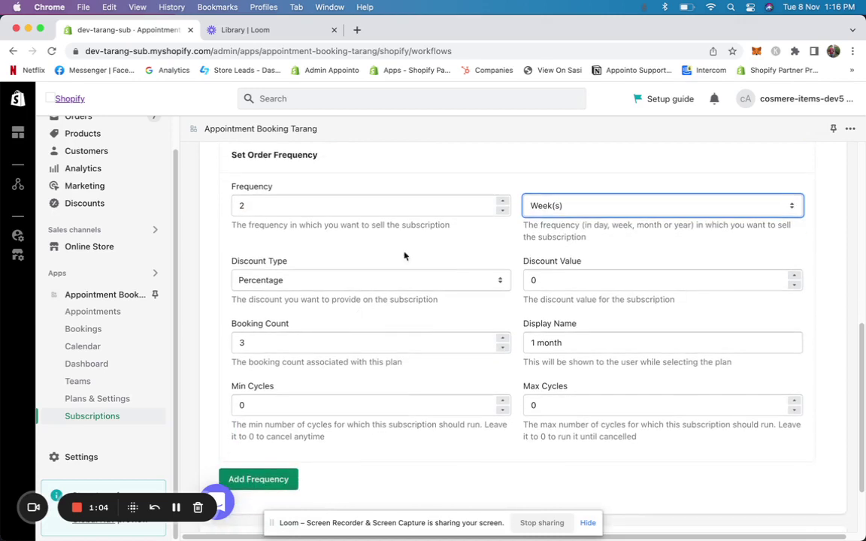
Set discount 10, booking count 5, display name '2 week', and save the plan.
{"action": "left_click", "coordinate": [542, 284]}
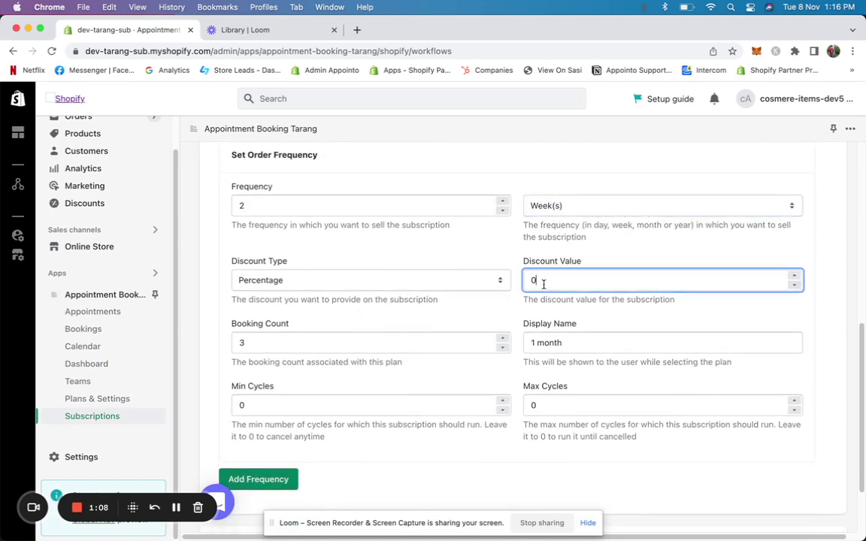
{"action": "left_click", "coordinate": [446, 344]}
{"action": "key", "text": "BackSpace"}
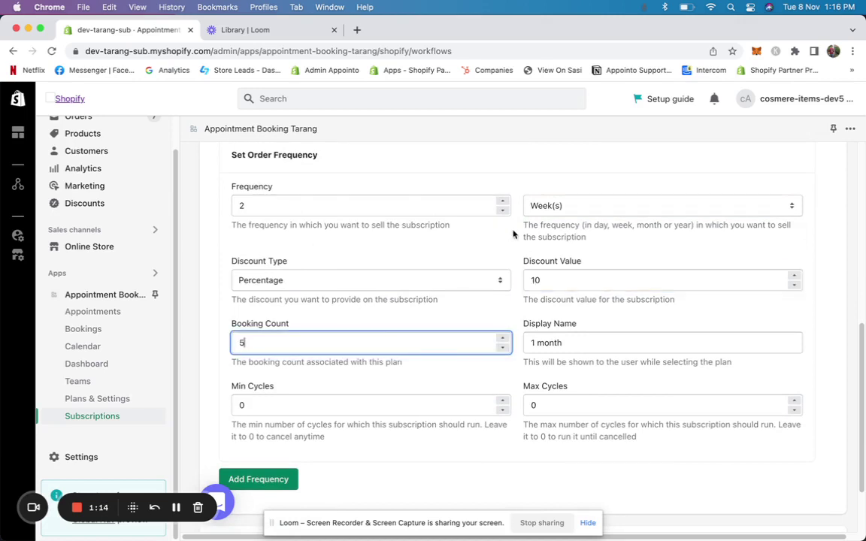
{"action": "left_click_drag", "start_coordinate": [574, 344], "coordinate": [518, 342]}
{"action": "type", "text": "2 week"}
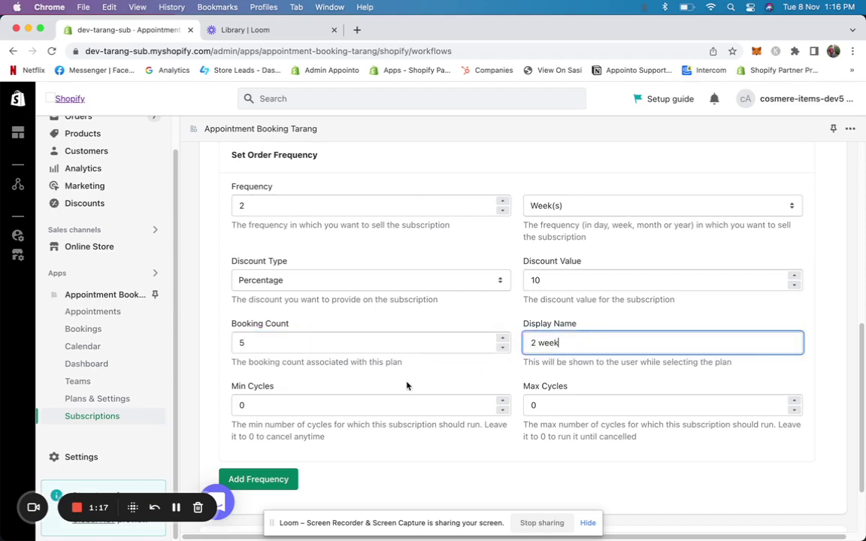
{"action": "scroll", "coordinate": [406, 385], "scroll_direction": "down", "scroll_amount": 2}
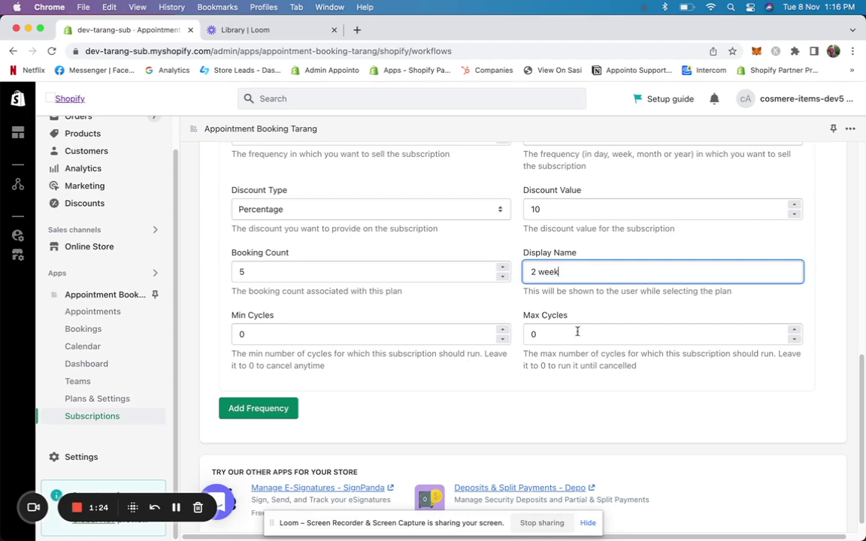
{"action": "scroll", "coordinate": [577, 332], "scroll_direction": "up", "scroll_amount": 10}
{"action": "left_click", "coordinate": [758, 307]}
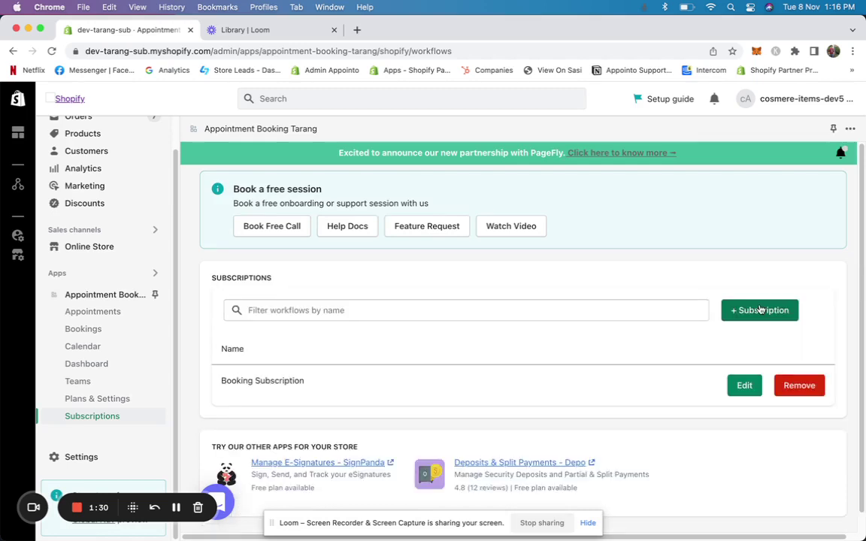
Edit Booking Subscription and view its still-empty Activators section.
{"action": "left_click", "coordinate": [744, 385]}
{"action": "scroll", "coordinate": [399, 306], "scroll_direction": "down", "scroll_amount": 1}
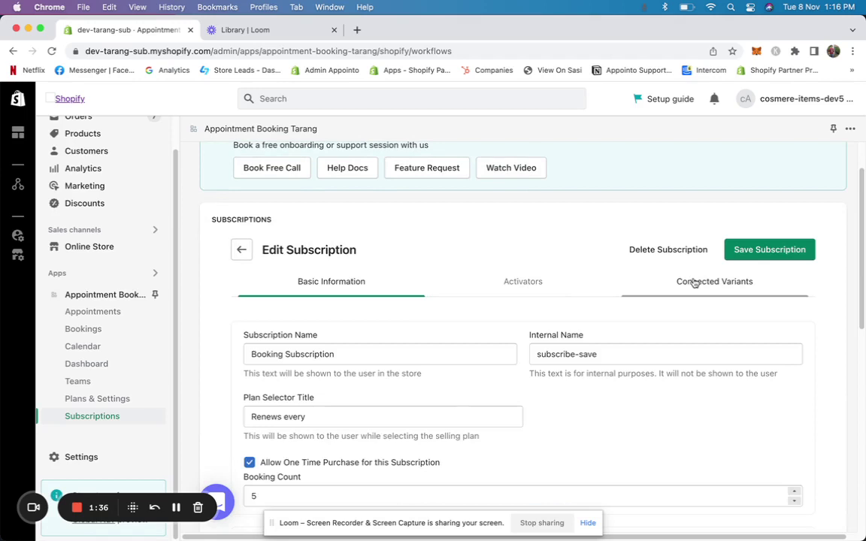
{"action": "left_click", "coordinate": [571, 291]}
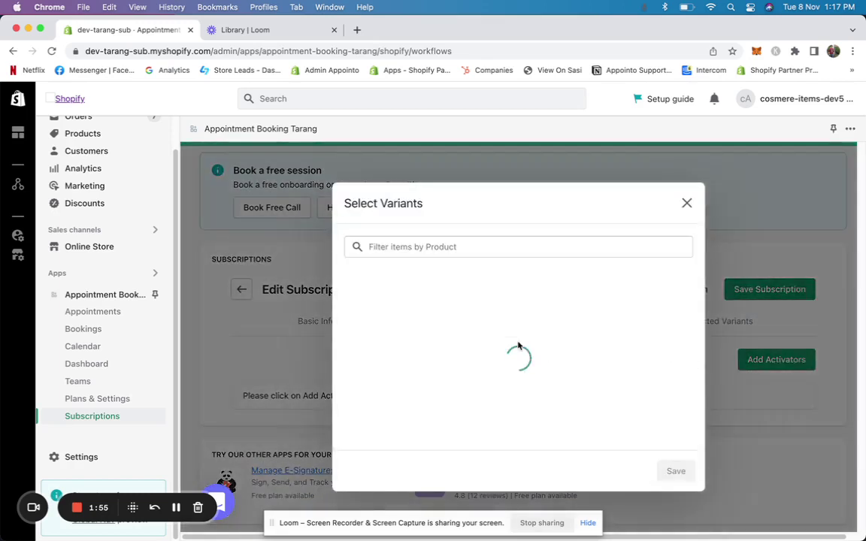
Add Test Sub 1 S, M and L as the Booking Subscription's activators.
{"action": "left_click", "coordinate": [744, 364]}
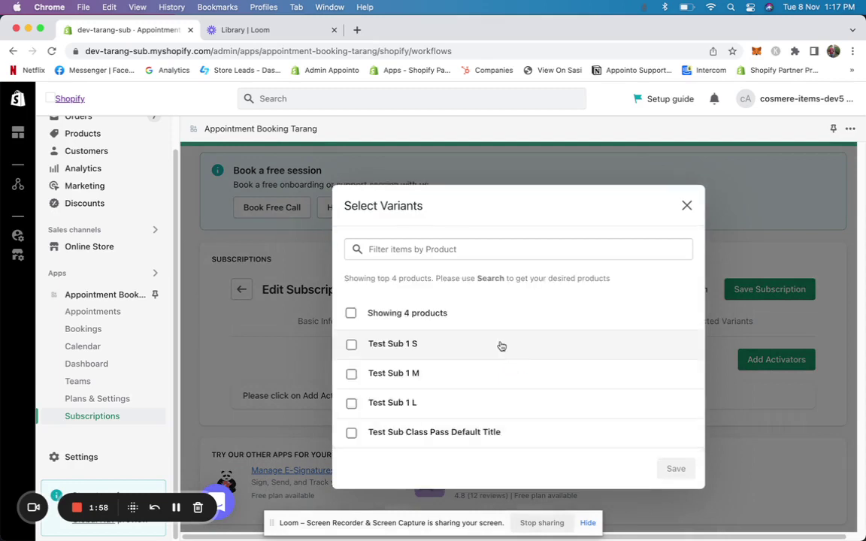
{"action": "left_click", "coordinate": [351, 344]}
{"action": "left_click", "coordinate": [351, 374]}
{"action": "left_click", "coordinate": [352, 404]}
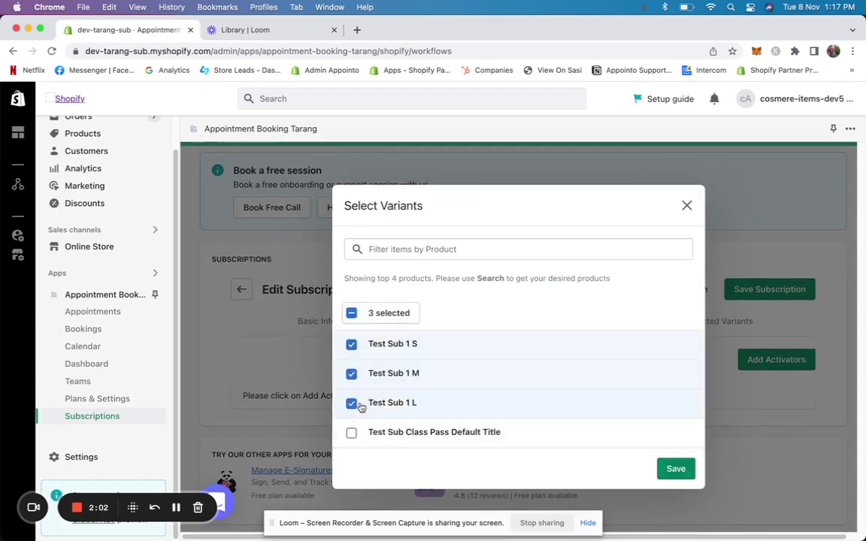
{"action": "left_click", "coordinate": [674, 469]}
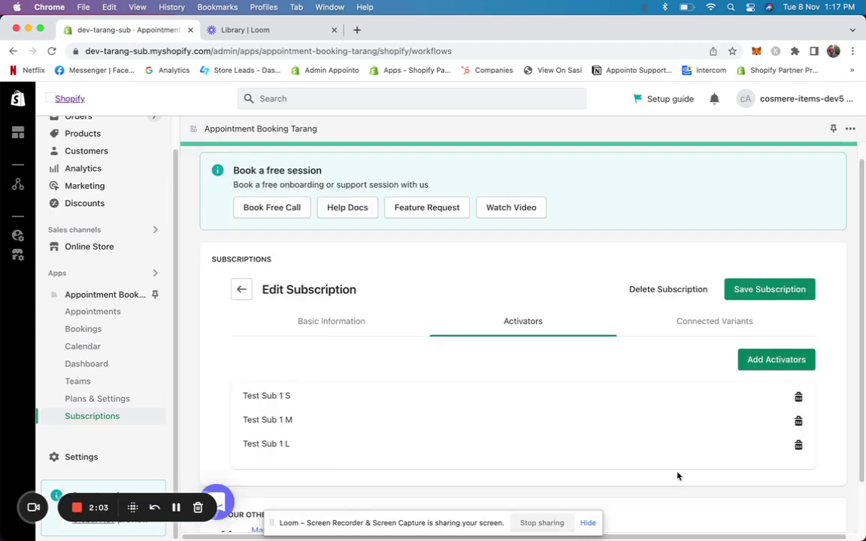
{"action": "left_click", "coordinate": [699, 328]}
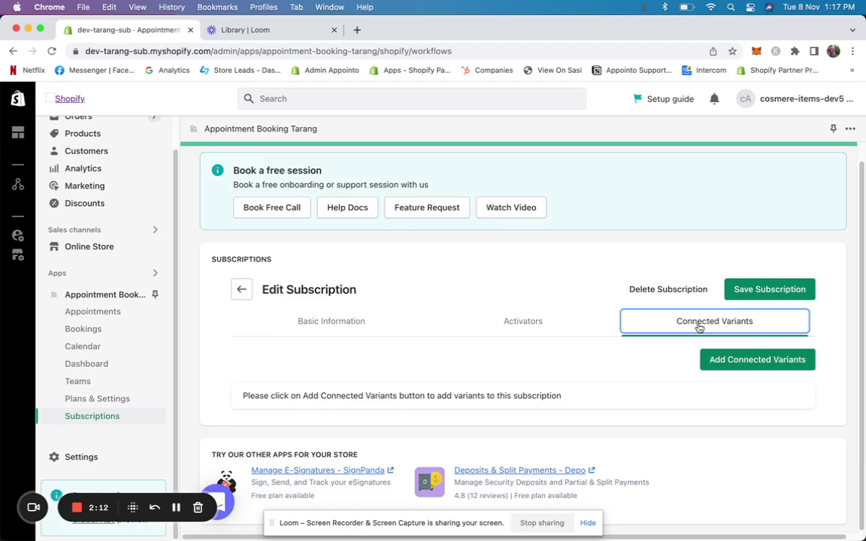
Connect Test Sub 1 S, M and L variants and save the Booking Subscription.
{"action": "left_click", "coordinate": [530, 323]}
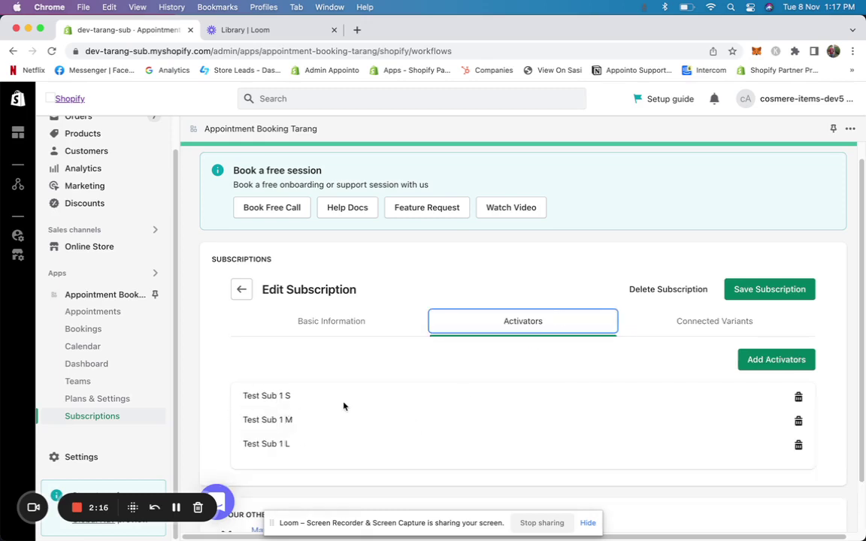
{"action": "left_click", "coordinate": [694, 324]}
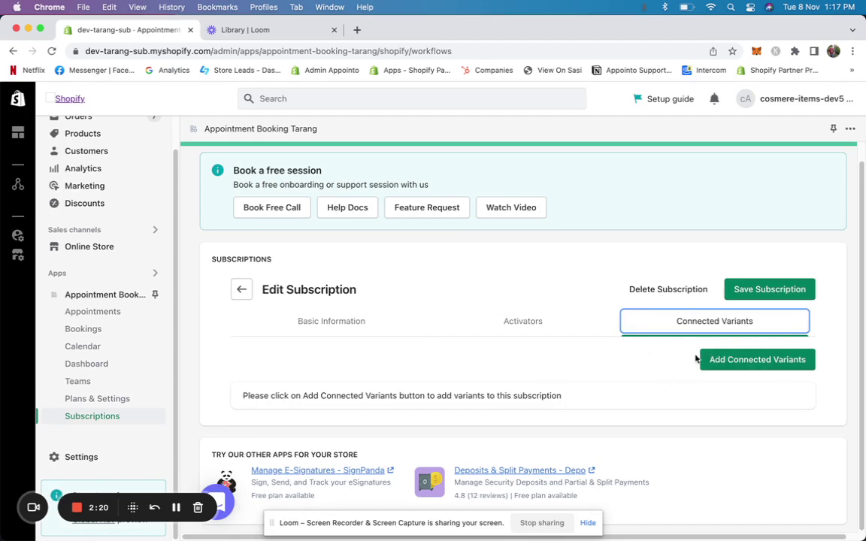
{"action": "left_click", "coordinate": [726, 361]}
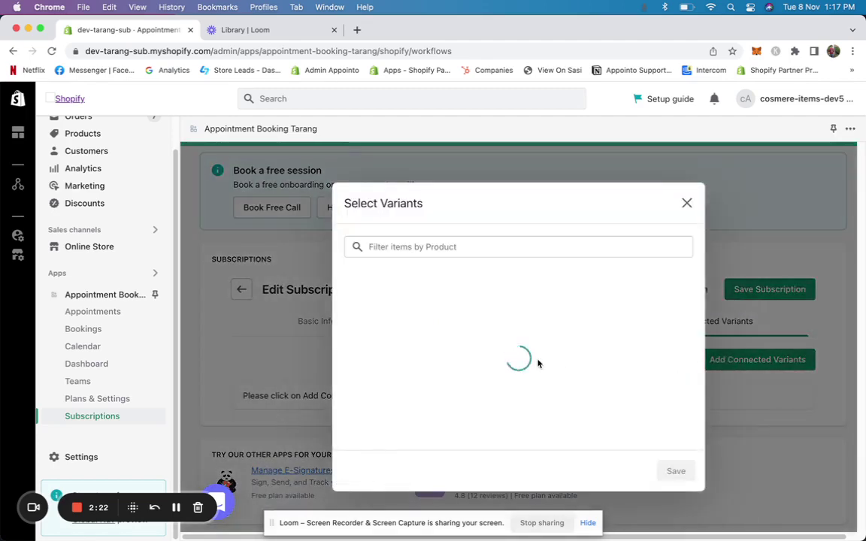
{"action": "left_click", "coordinate": [351, 359]}
{"action": "left_click", "coordinate": [351, 388]}
{"action": "left_click", "coordinate": [353, 420]}
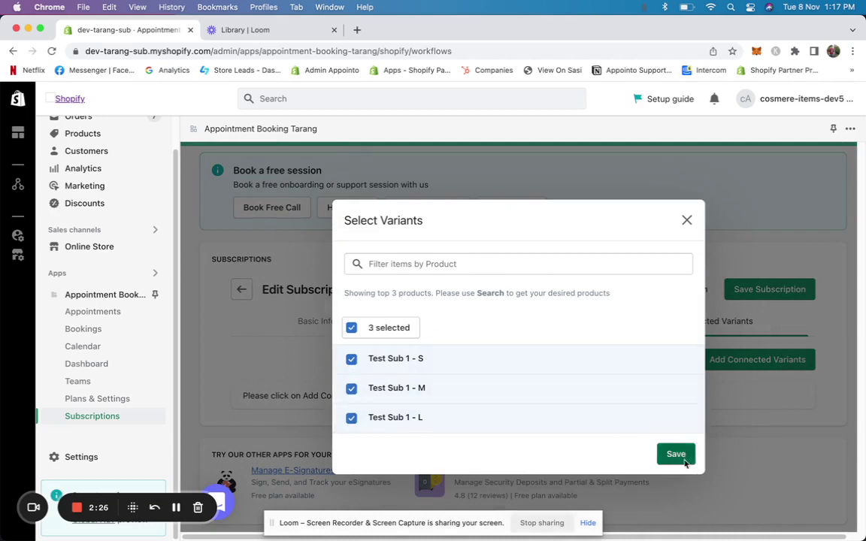
{"action": "left_click", "coordinate": [674, 453]}
{"action": "scroll", "coordinate": [581, 443], "scroll_direction": "down", "scroll_amount": 2}
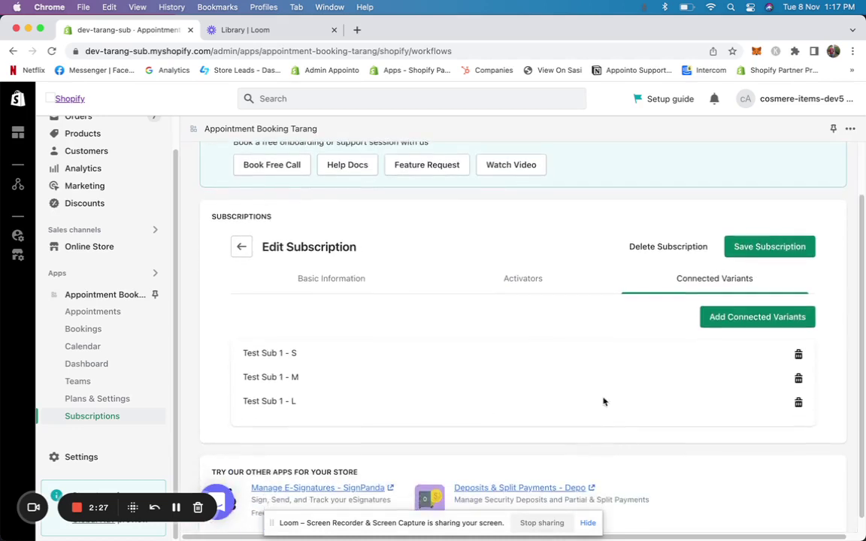
{"action": "left_click", "coordinate": [774, 245]}
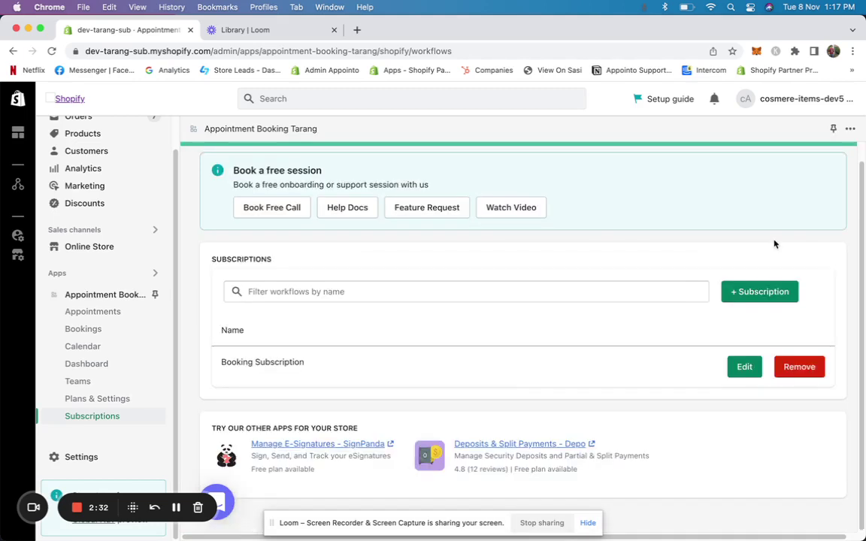
Open the Test Sub 1 product page in the online store and reload it.
{"action": "left_click", "coordinate": [155, 246]}
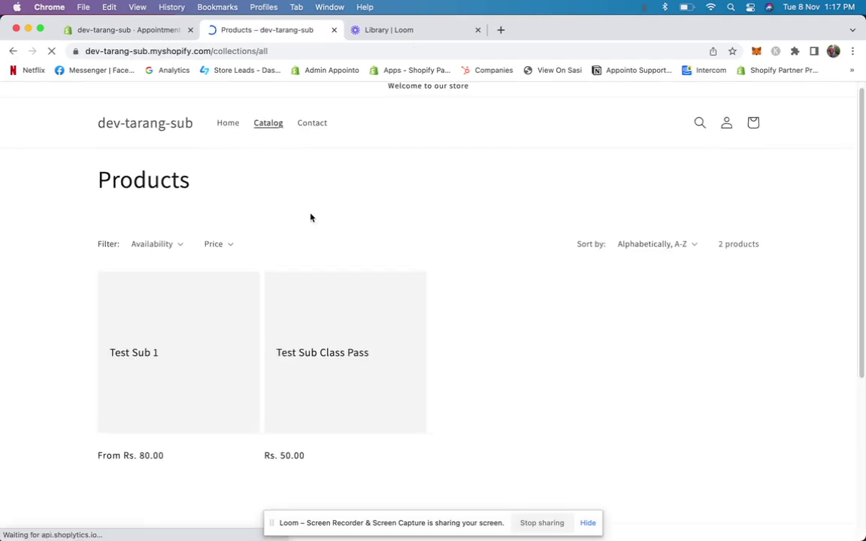
{"action": "left_click", "coordinate": [155, 354]}
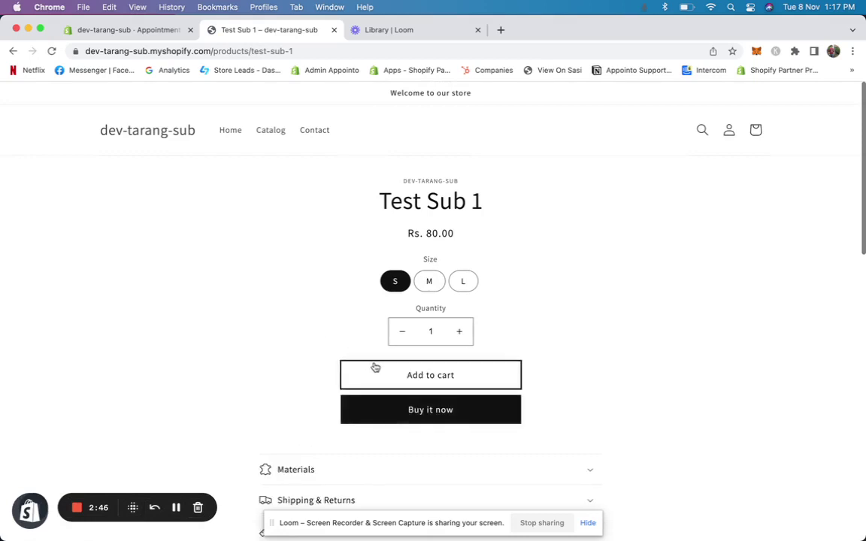
{"action": "scroll", "coordinate": [407, 379], "scroll_direction": "down", "scroll_amount": 3}
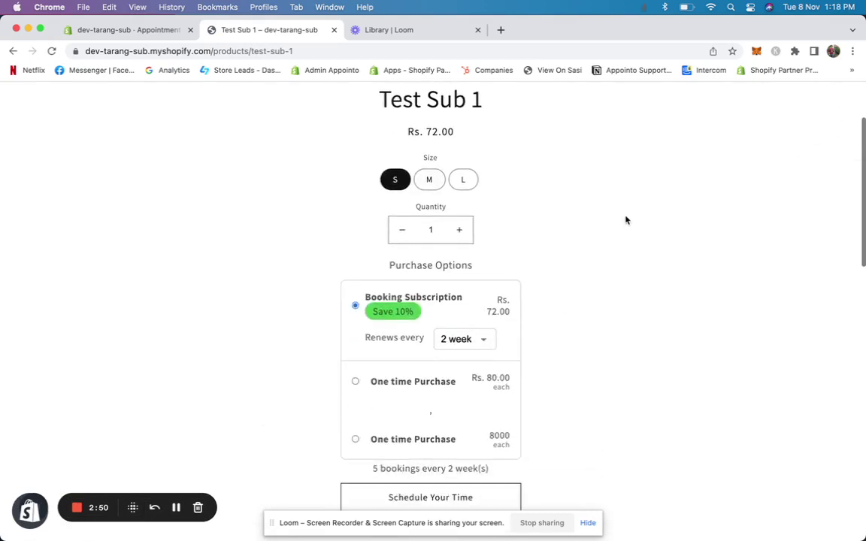
{"action": "scroll", "coordinate": [613, 248], "scroll_direction": "down", "scroll_amount": 3}
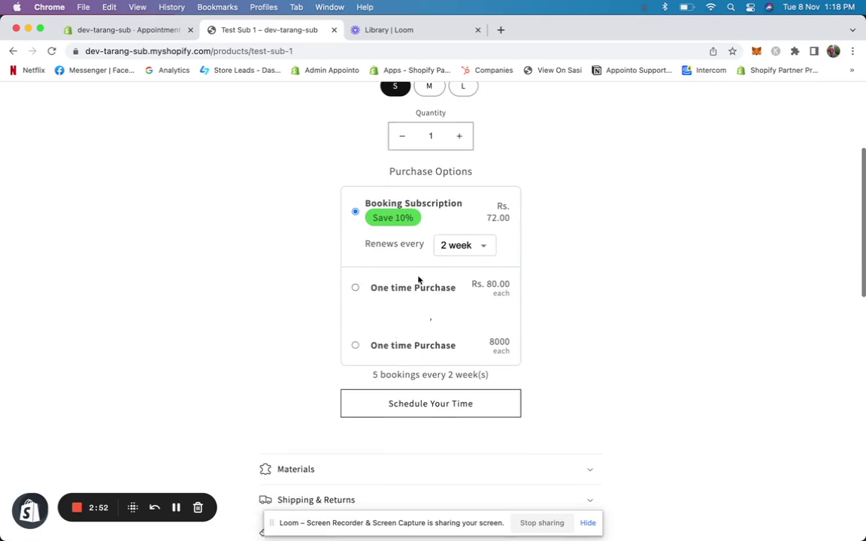
{"action": "scroll", "coordinate": [408, 328], "scroll_direction": "up", "scroll_amount": 2}
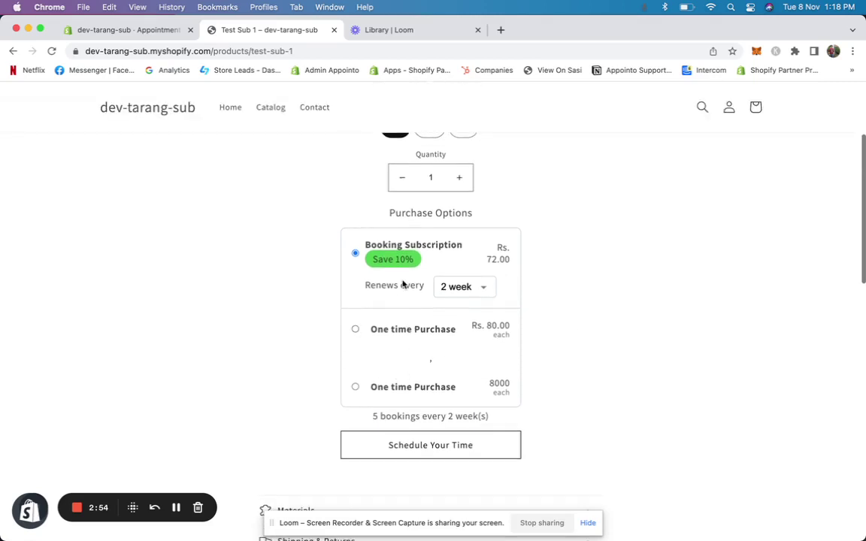
{"action": "key", "text": "super+r"}
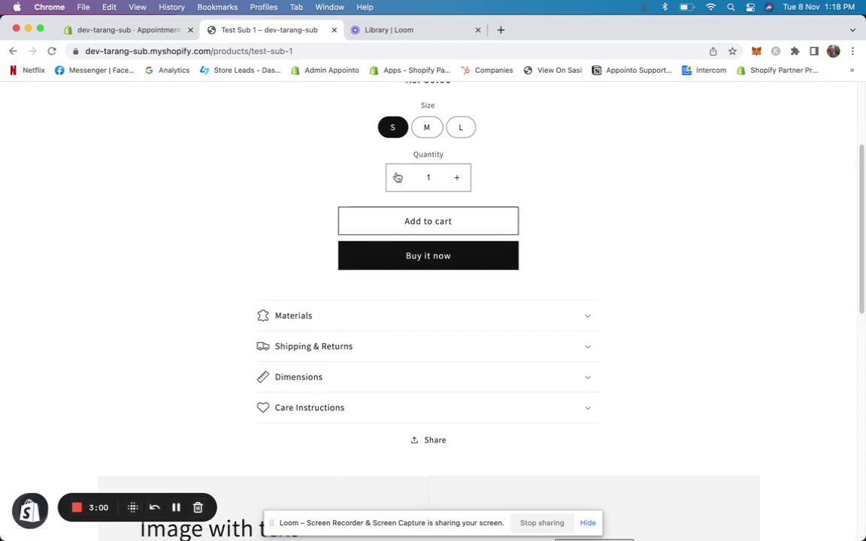
{"action": "scroll", "coordinate": [390, 218], "scroll_direction": "up", "scroll_amount": 2}
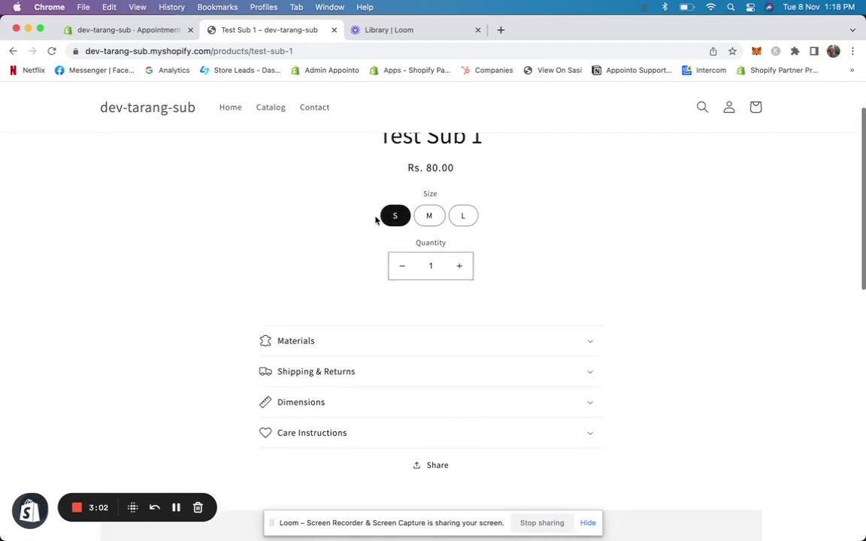
{"action": "scroll", "coordinate": [379, 308], "scroll_direction": "down", "scroll_amount": 1}
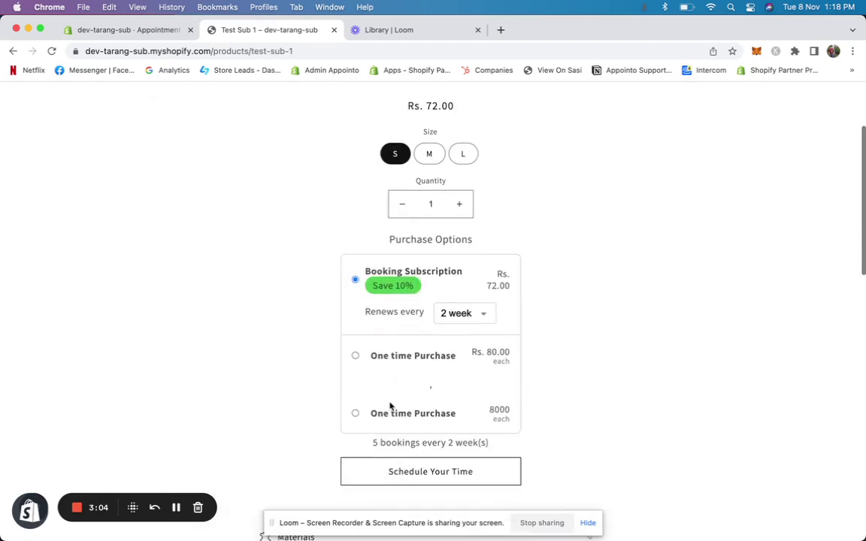
{"action": "scroll", "coordinate": [393, 307], "scroll_direction": "up", "scroll_amount": 1}
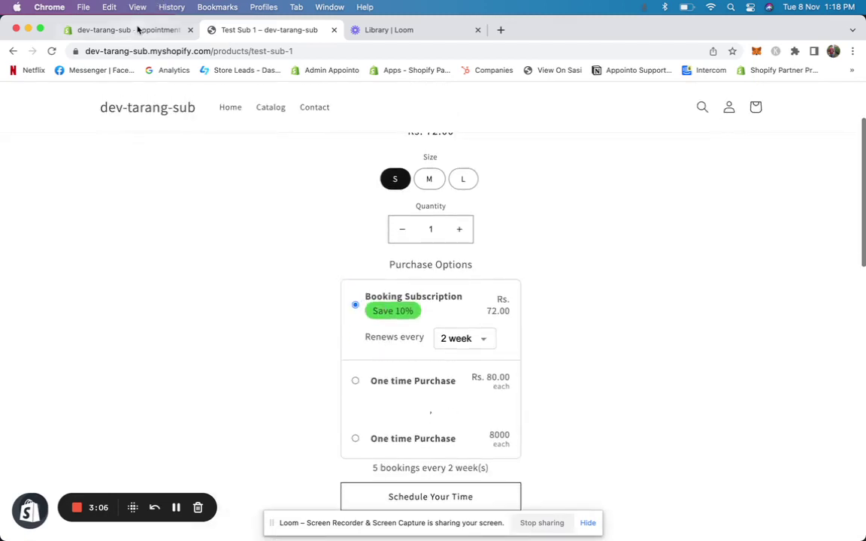
{"action": "left_click", "coordinate": [141, 31]}
{"action": "left_click", "coordinate": [256, 31]}
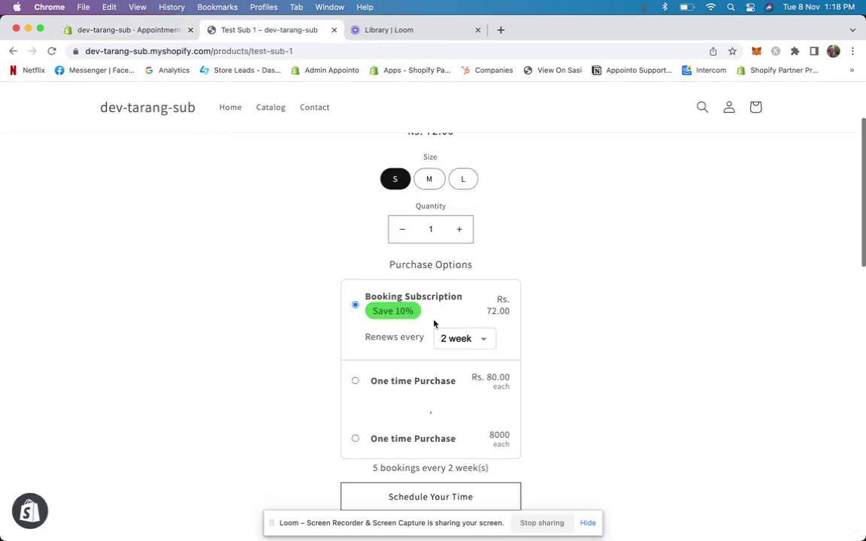
Check the 2 week renewal and switch between Booking Subscription and One time Purchase.
{"action": "left_click", "coordinate": [481, 338]}
{"action": "left_click", "coordinate": [430, 294]}
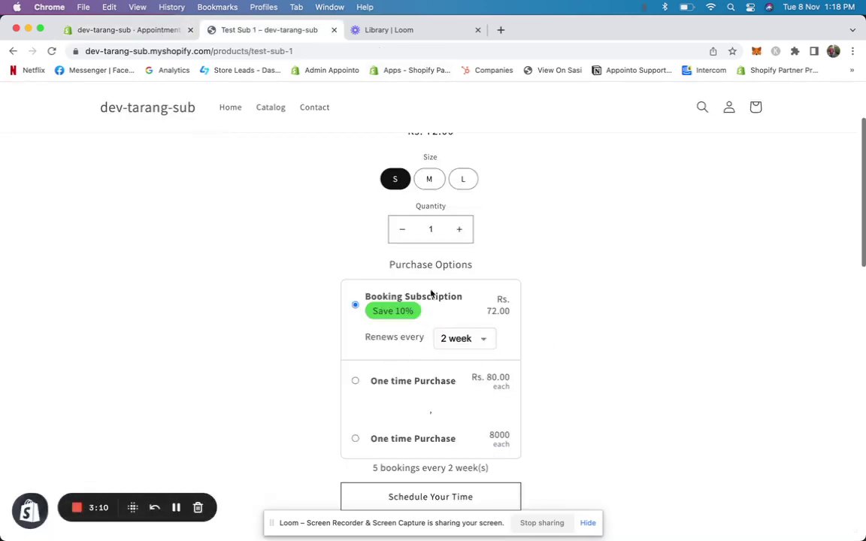
{"action": "scroll", "coordinate": [430, 294], "scroll_direction": "up", "scroll_amount": 2}
{"action": "left_click", "coordinate": [355, 424]}
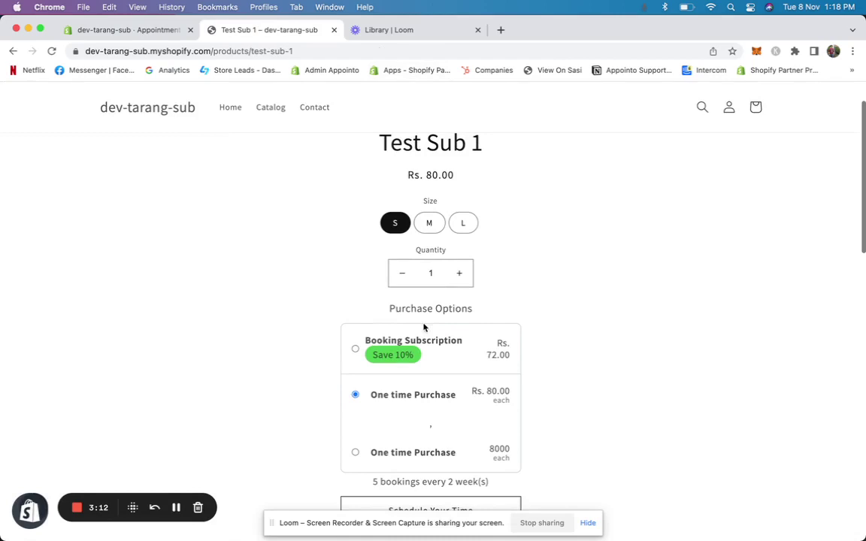
{"action": "left_click", "coordinate": [354, 451]}
{"action": "left_click", "coordinate": [358, 395]}
{"action": "left_click", "coordinate": [355, 347]}
{"action": "left_click", "coordinate": [358, 425]}
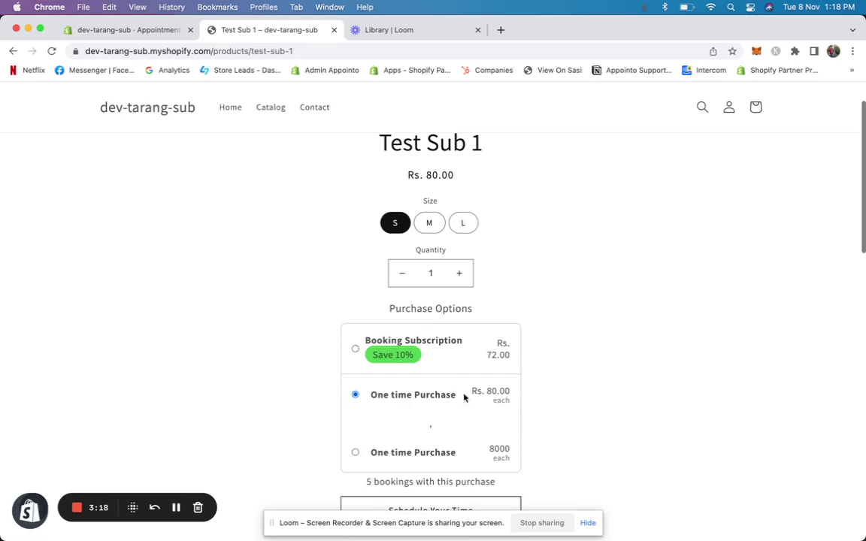
{"action": "scroll", "coordinate": [420, 399], "scroll_direction": "down", "scroll_amount": 3}
Try Schedule Your Time with November 16 at 09:00 AM, then close the calendar.
{"action": "left_click", "coordinate": [397, 400]}
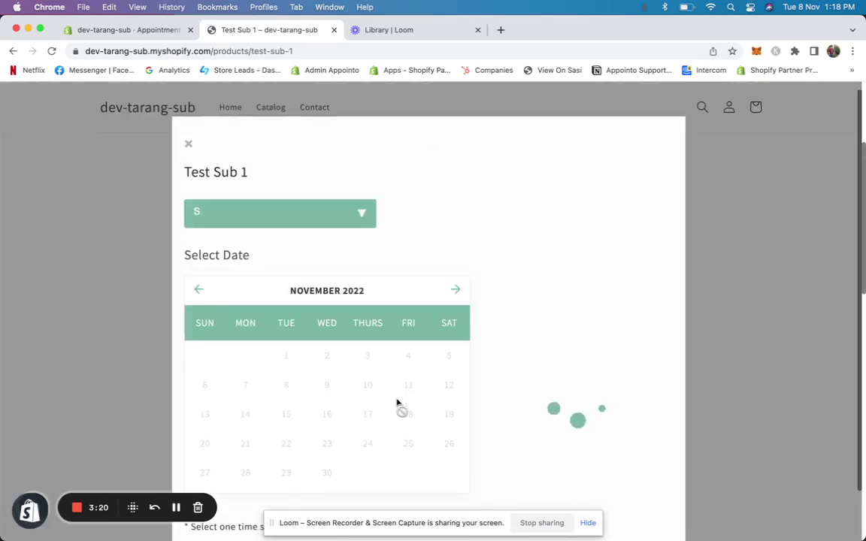
{"action": "left_click", "coordinate": [328, 368]}
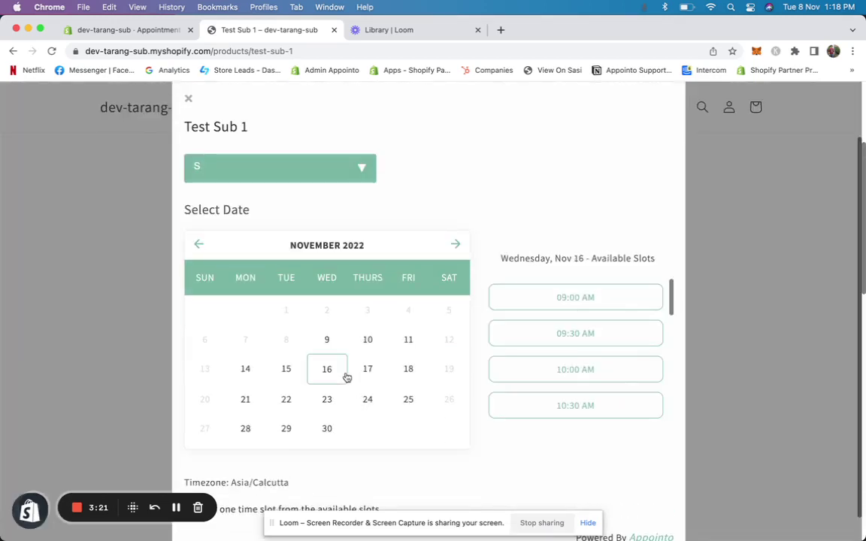
{"action": "left_click", "coordinate": [574, 297]}
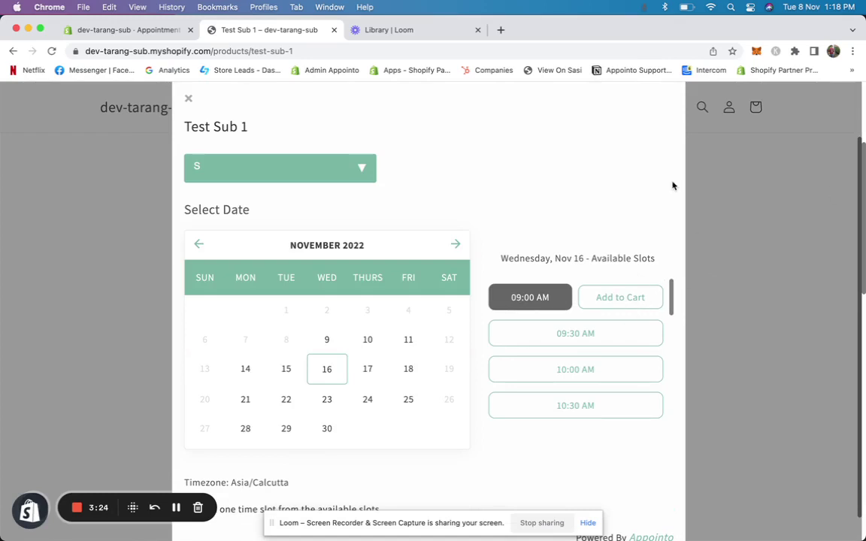
{"action": "left_click", "coordinate": [775, 187]}
Compare the purchase-option notes, then return to the admin Subscriptions tab.
{"action": "left_click", "coordinate": [356, 234]}
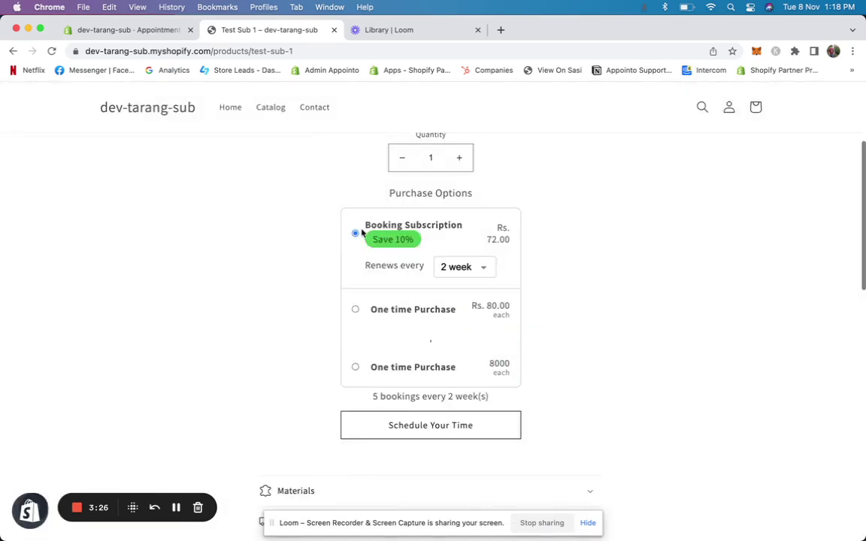
{"action": "left_click", "coordinate": [412, 309]}
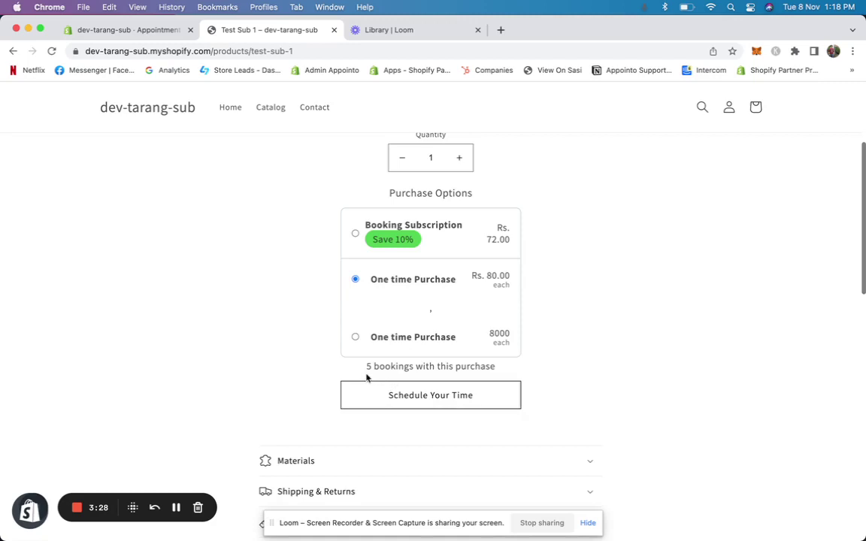
{"action": "left_click_drag", "start_coordinate": [359, 372], "coordinate": [504, 374]}
{"action": "left_click", "coordinate": [381, 235]}
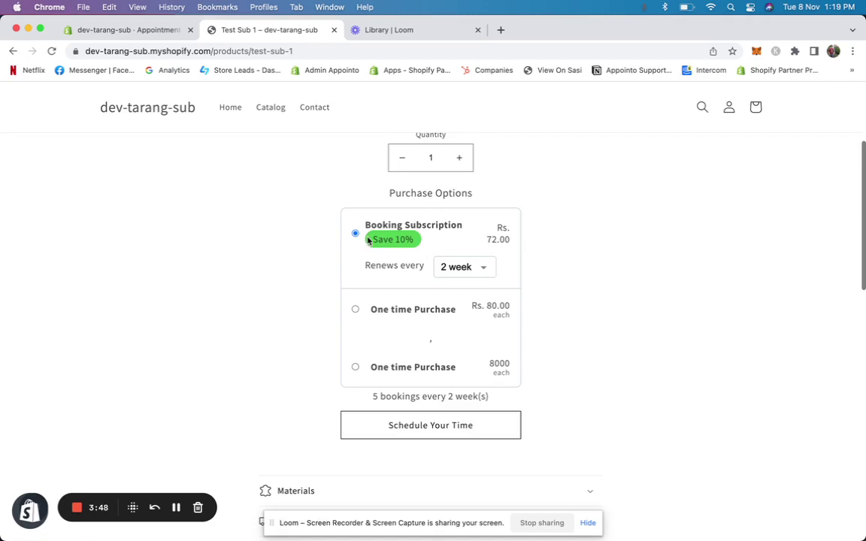
{"action": "left_click", "coordinate": [142, 30]}
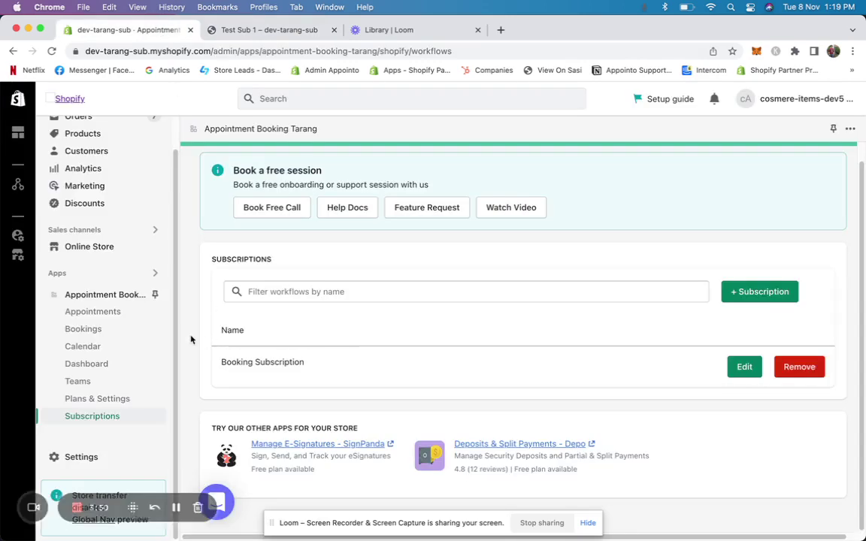
Show the Subscription tab of the app's Bookings list.
{"action": "left_click", "coordinate": [92, 329]}
{"action": "left_click", "coordinate": [359, 259]}
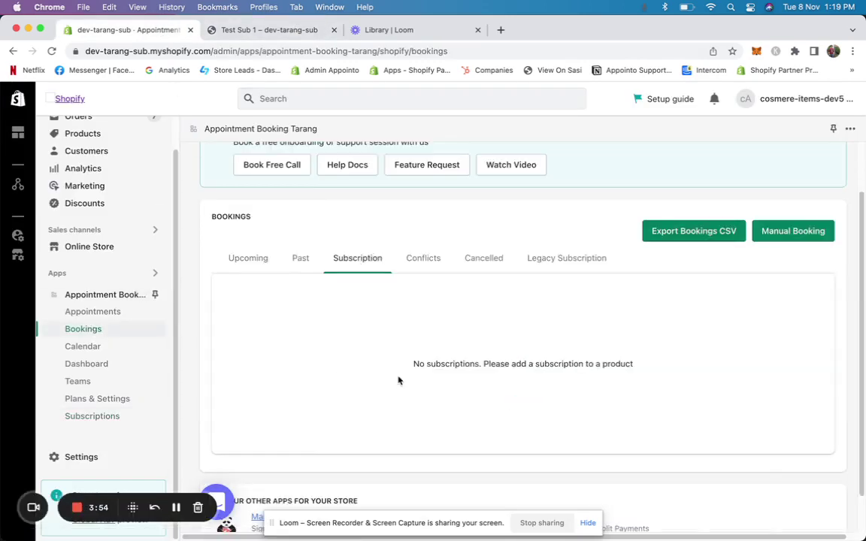
{"action": "scroll", "coordinate": [383, 380], "scroll_direction": "down", "scroll_amount": 4}
{"action": "scroll", "coordinate": [342, 304], "scroll_direction": "up", "scroll_amount": 3}
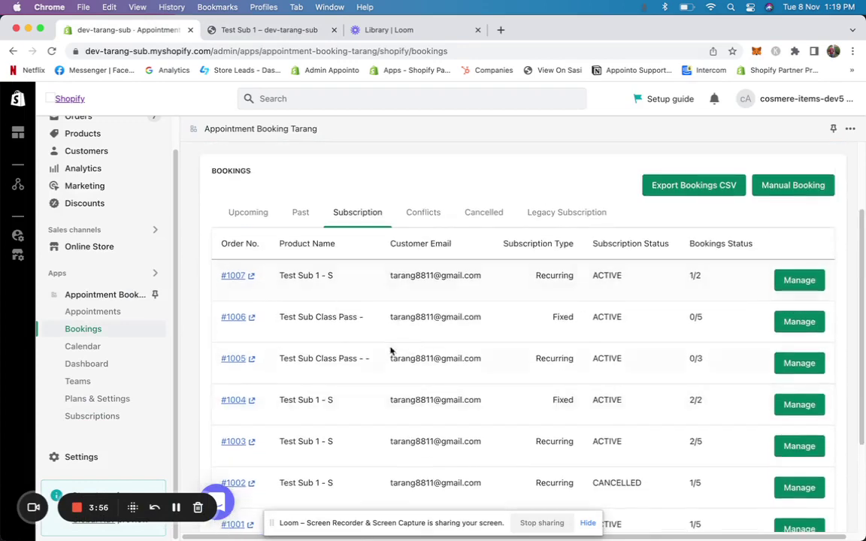
{"action": "scroll", "coordinate": [392, 350], "scroll_direction": "down", "scroll_amount": 2}
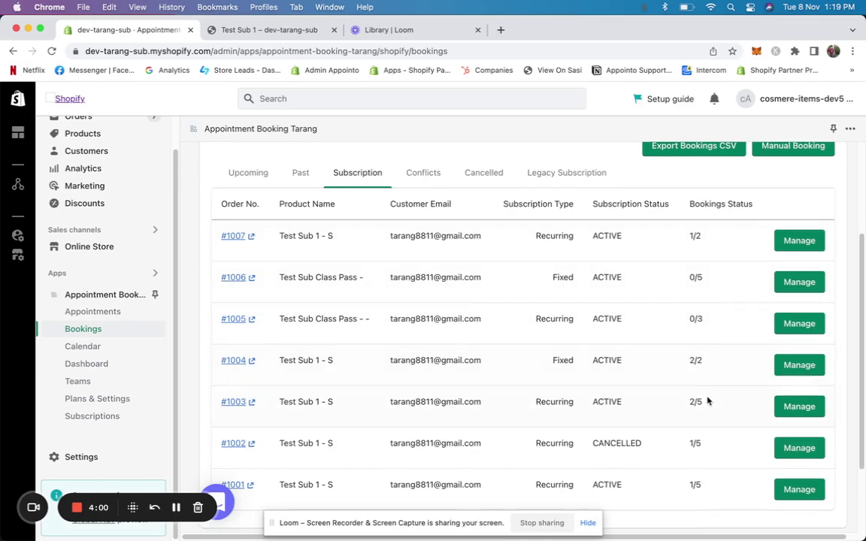
Inspect the newest subscription's details, then go back to the Test Sub 1 product page.
{"action": "left_click", "coordinate": [549, 255]}
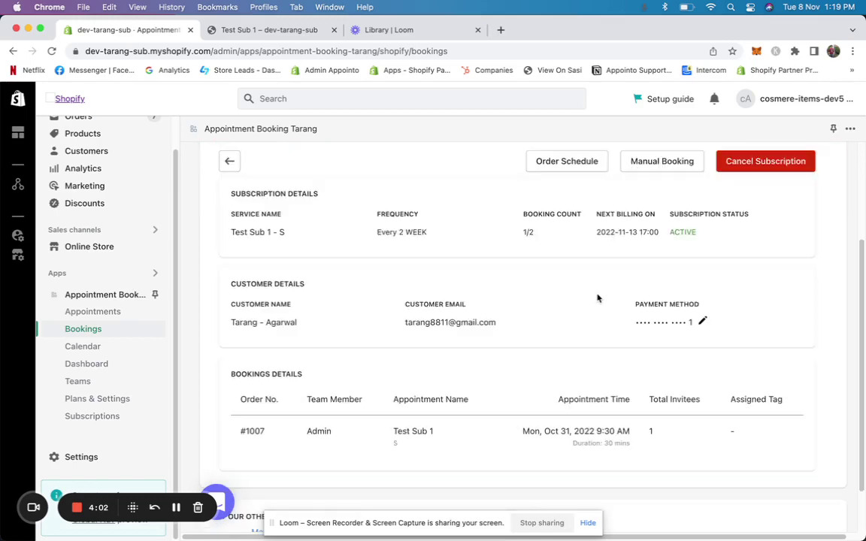
{"action": "scroll", "coordinate": [465, 264], "scroll_direction": "up", "scroll_amount": 2}
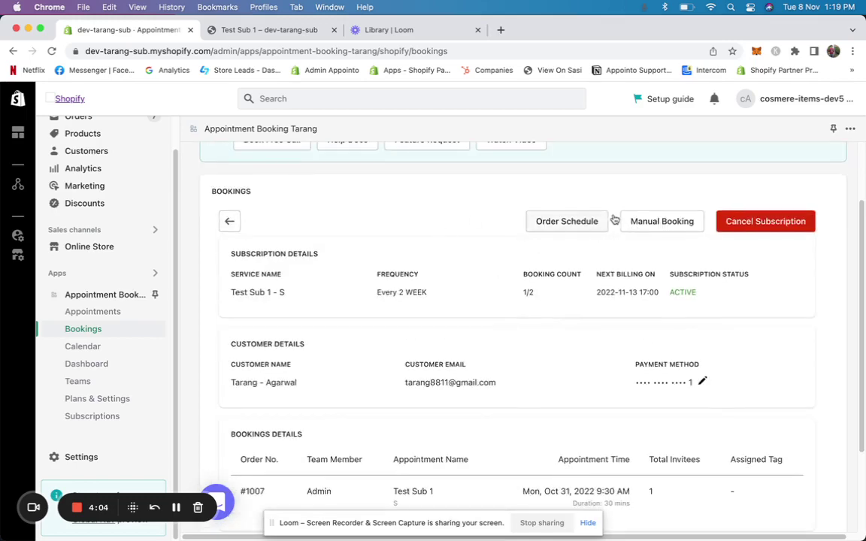
{"action": "scroll", "coordinate": [687, 210], "scroll_direction": "down", "scroll_amount": 1}
{"action": "scroll", "coordinate": [556, 260], "scroll_direction": "down", "scroll_amount": 1}
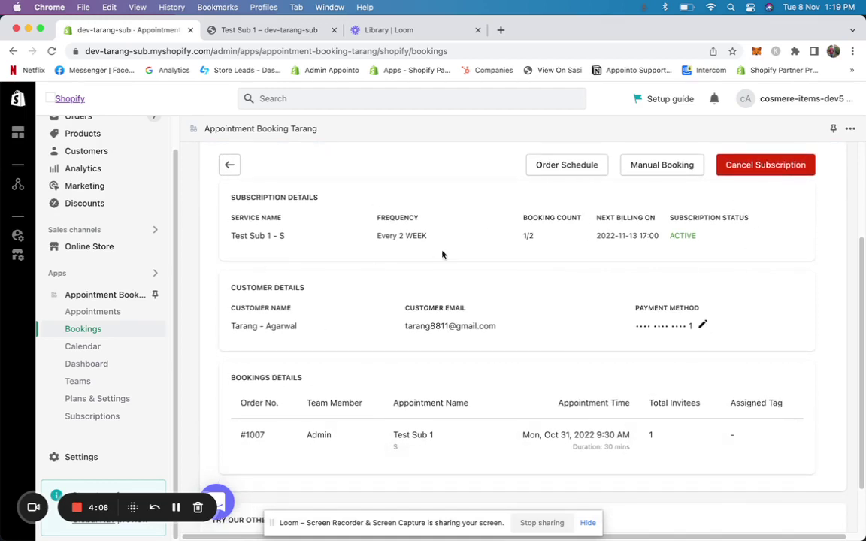
{"action": "left_click", "coordinate": [229, 164]}
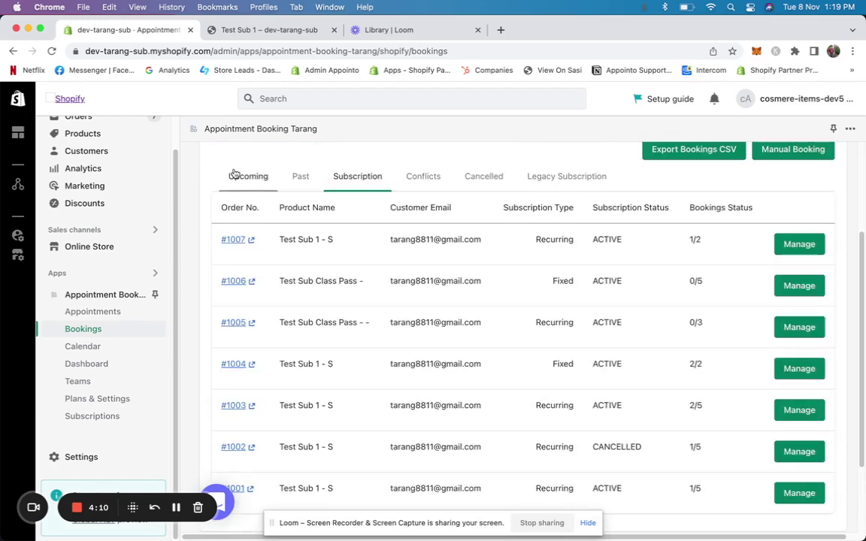
{"action": "left_click", "coordinate": [271, 30]}
{"action": "scroll", "coordinate": [361, 188], "scroll_direction": "up", "scroll_amount": 5}
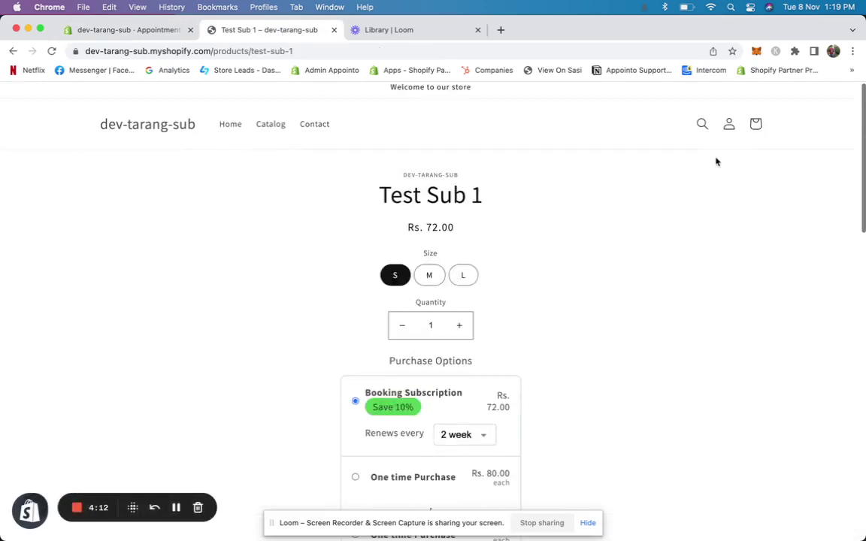
Sign in to the customer account with the saved e-mail and password, then open My Bookings.
{"action": "left_click", "coordinate": [728, 124]}
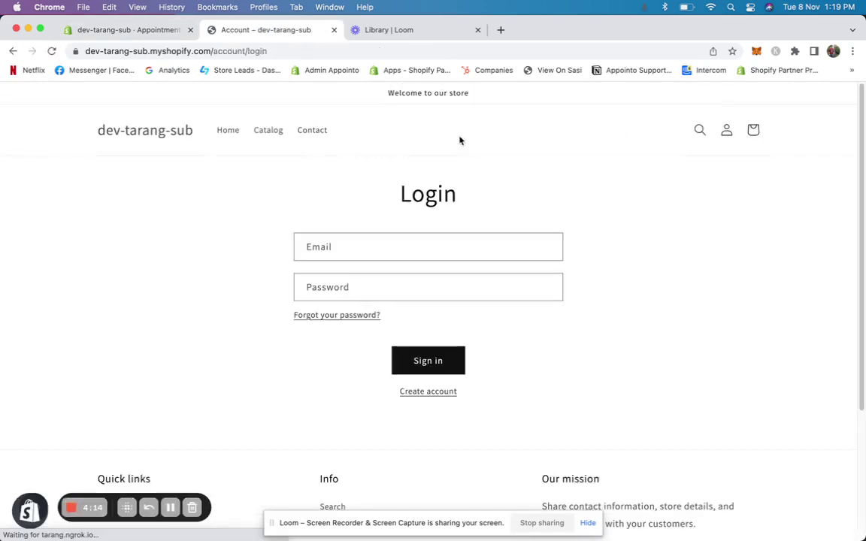
{"action": "left_click", "coordinate": [340, 239]}
{"action": "left_click", "coordinate": [373, 278]}
{"action": "key", "text": "Tab"}
{"action": "type", "text": "••••••••••••"}
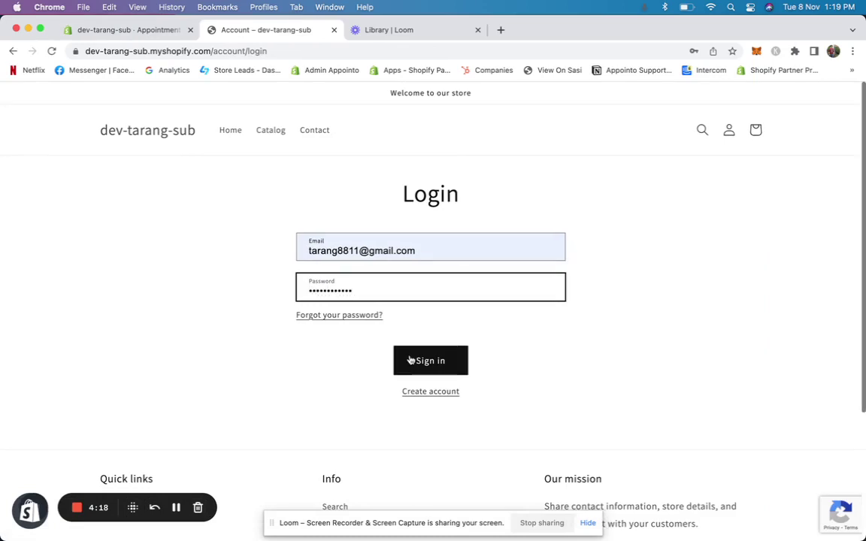
{"action": "left_click", "coordinate": [412, 360]}
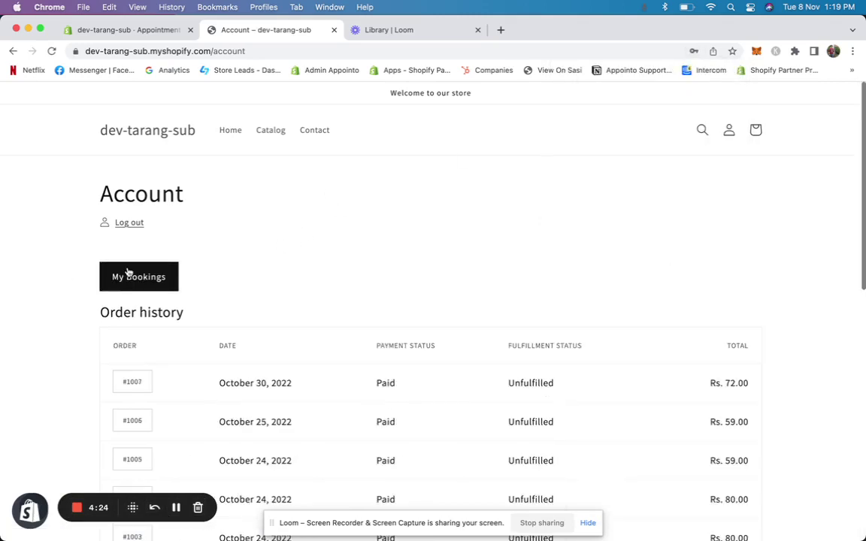
{"action": "left_click", "coordinate": [145, 280]}
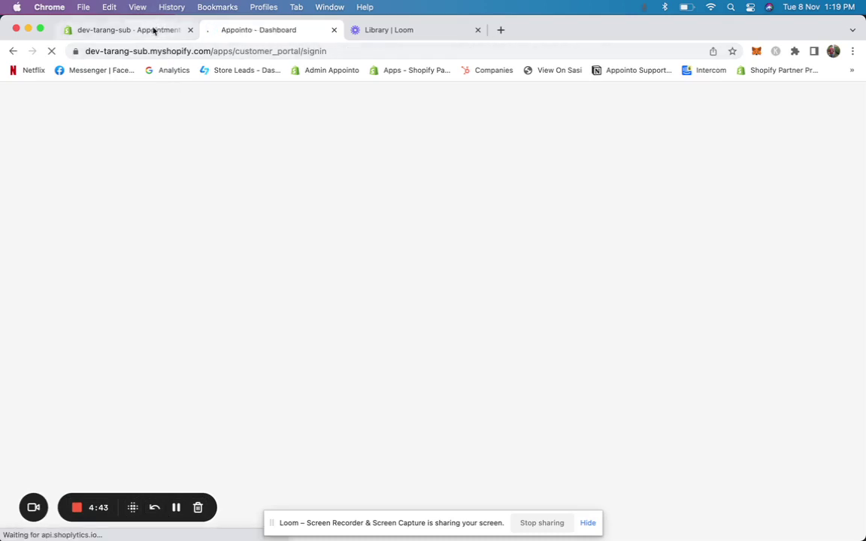
Request a portal verification code for the customer's saved e-mail.
{"action": "left_click", "coordinate": [302, 295]}
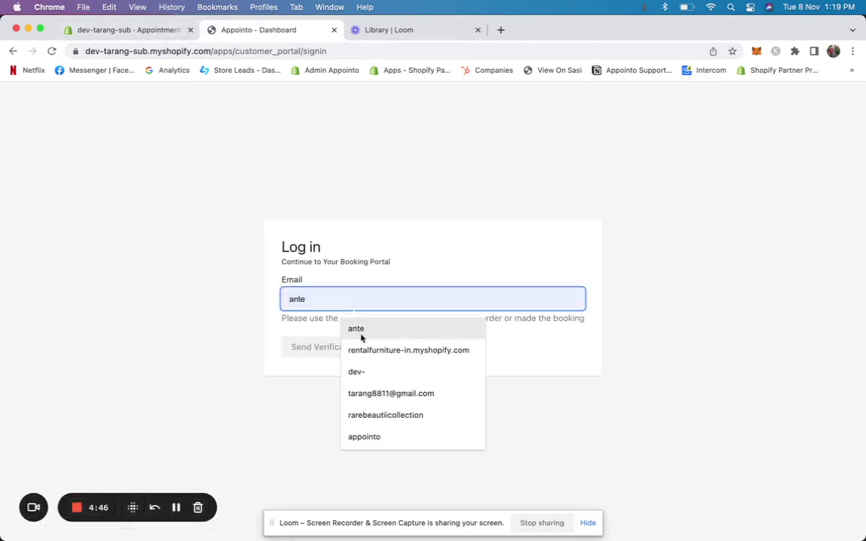
{"action": "left_click", "coordinate": [360, 392]}
{"action": "left_click", "coordinate": [348, 347]}
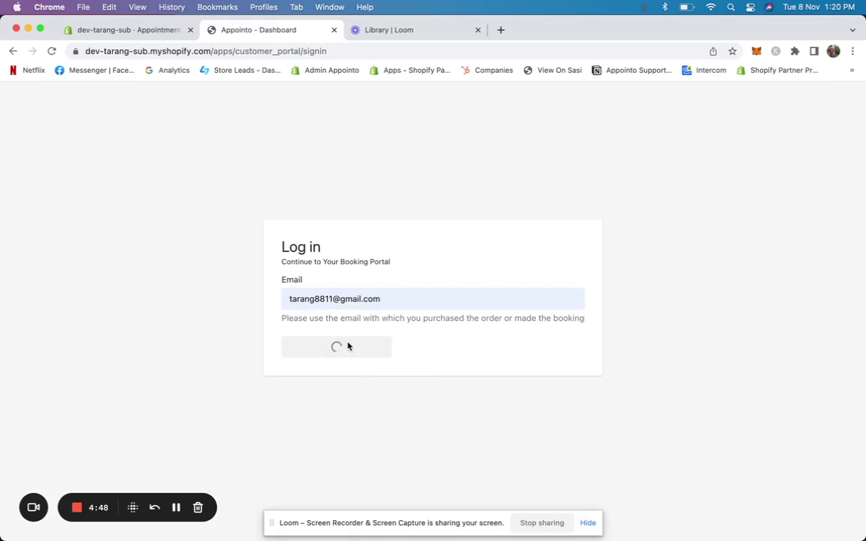
Enter the e-mailed verification code and verify it to sign in.
{"action": "left_click", "coordinate": [384, 359]}
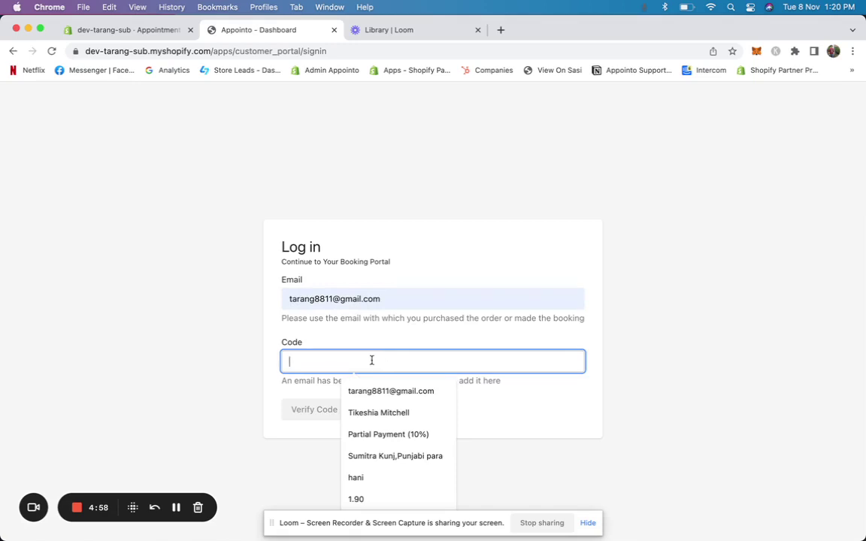
{"action": "key", "text": "BackSpace"}
{"action": "key", "text": "BackSpace"}
{"action": "key", "text": "BackSpace"}
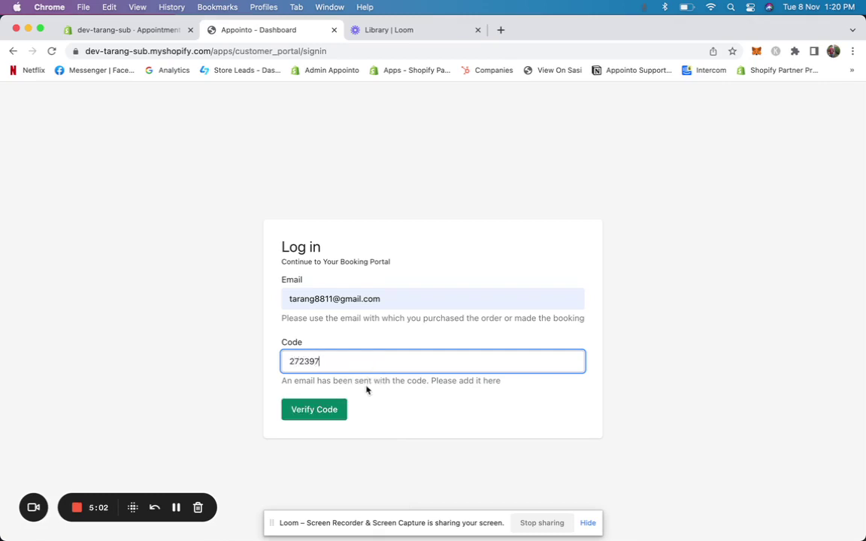
{"action": "left_click", "coordinate": [319, 427]}
{"action": "double_click", "coordinate": [291, 360]}
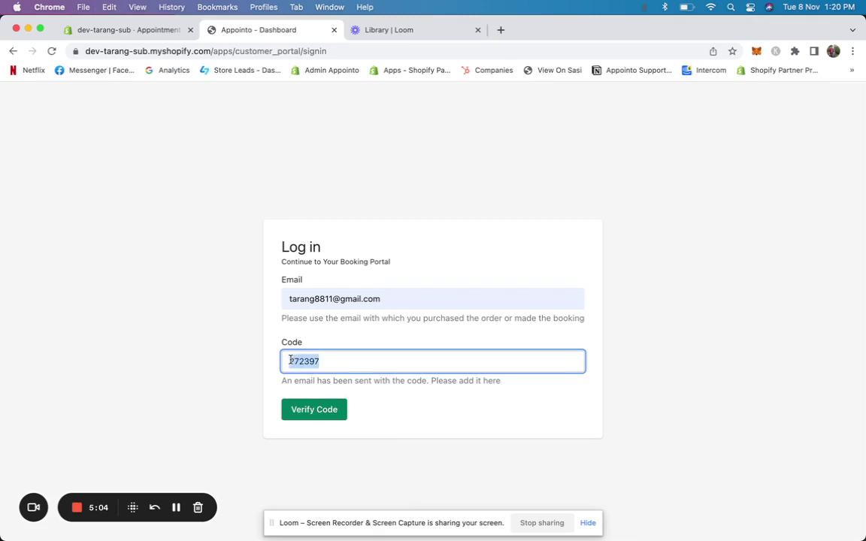
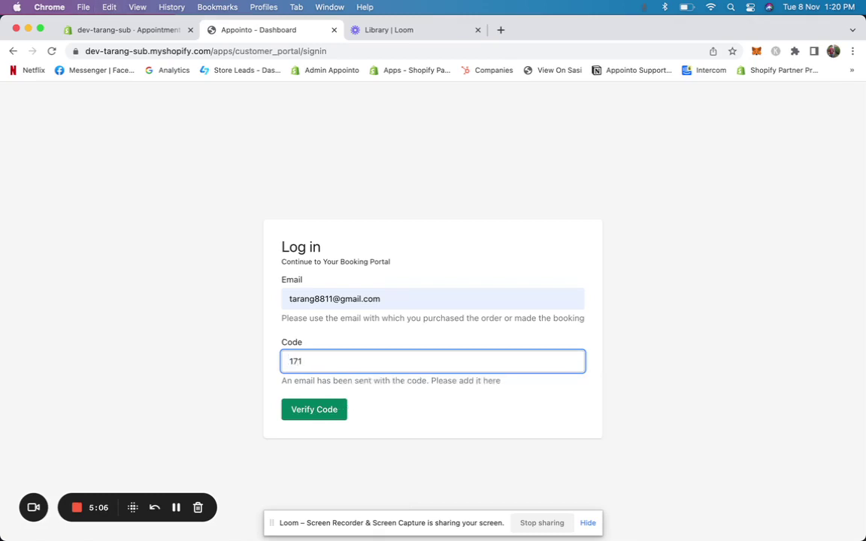
{"action": "left_click", "coordinate": [320, 406]}
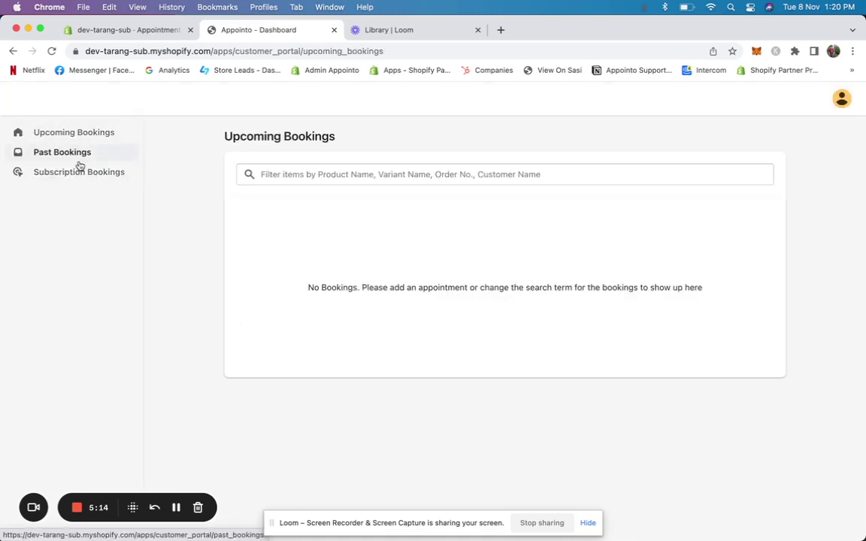
Open Subscription Bookings and manage the first Test Sub 1 - S subscription.
{"action": "left_click", "coordinate": [79, 165]}
{"action": "scroll", "coordinate": [624, 373], "scroll_direction": "down", "scroll_amount": 2}
{"action": "scroll", "coordinate": [624, 372], "scroll_direction": "up", "scroll_amount": 2}
{"action": "left_click", "coordinate": [93, 175]}
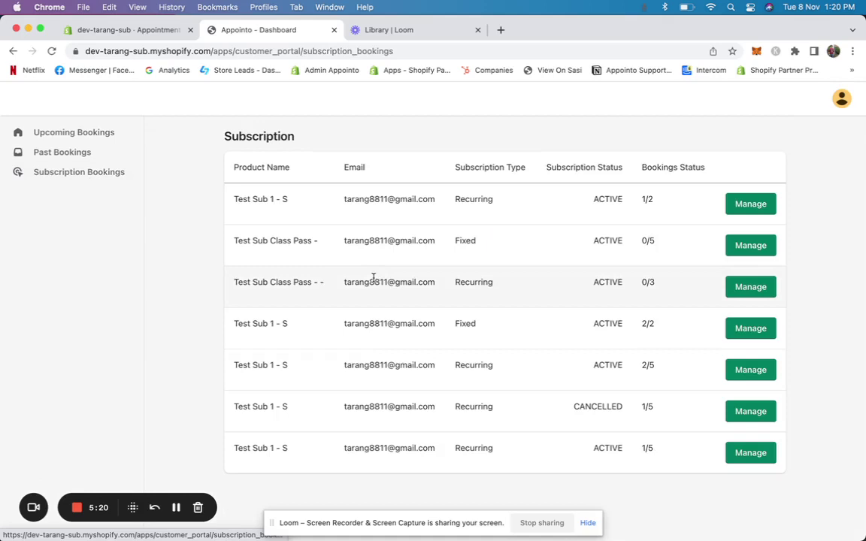
{"action": "left_click", "coordinate": [744, 201]}
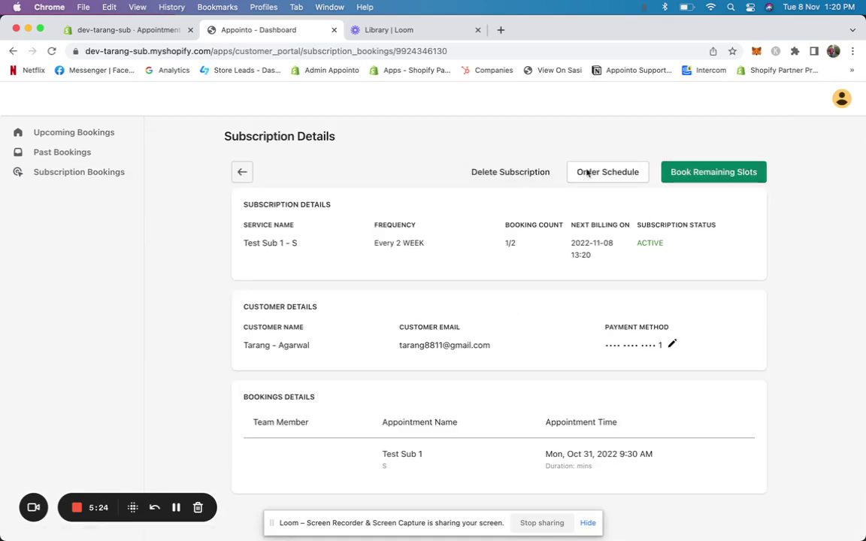
Start booking remaining slots for Test Sub 1 - S, then cancel without booking.
{"action": "left_click", "coordinate": [710, 184]}
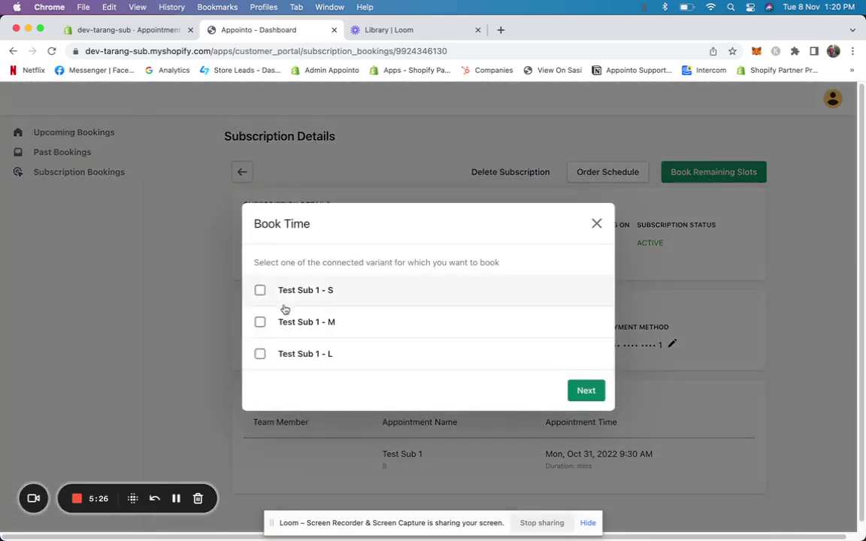
{"action": "left_click", "coordinate": [261, 295]}
{"action": "left_click", "coordinate": [585, 385]}
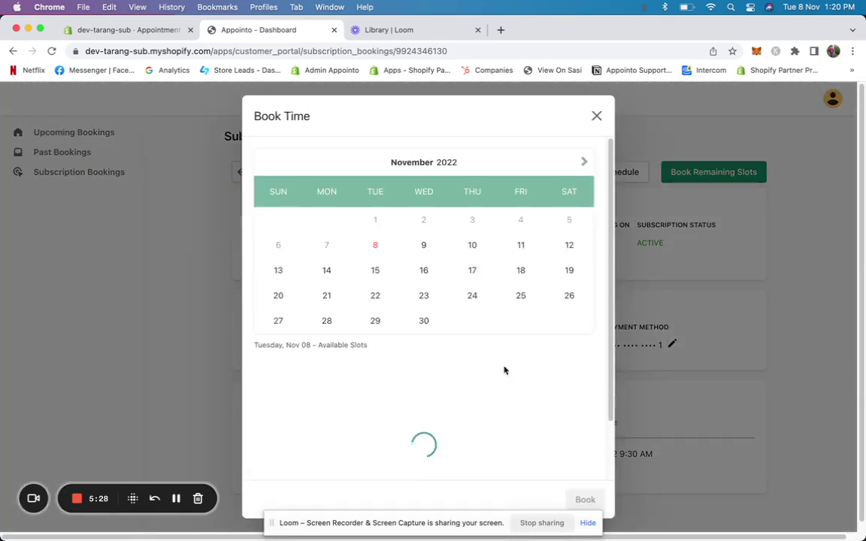
{"action": "left_click", "coordinate": [597, 164]}
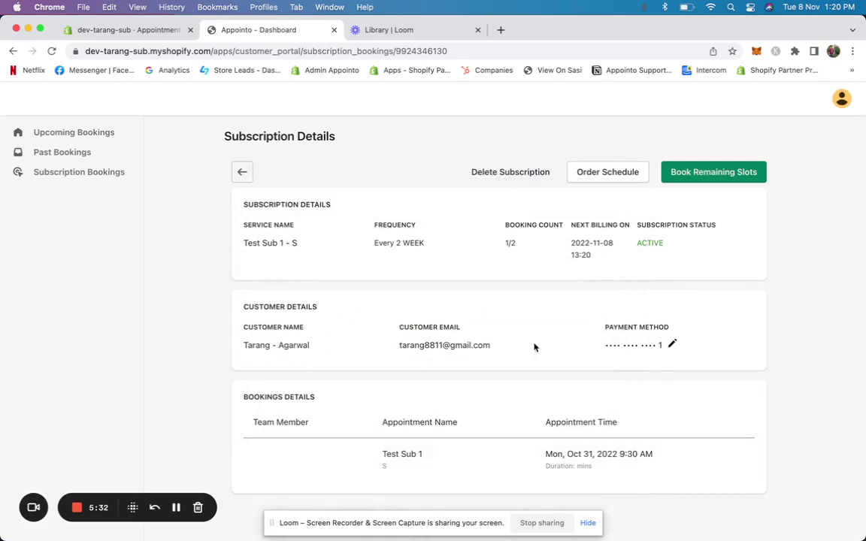
Go back to the subscription bookings list and review the upcoming and past bookings.
{"action": "left_click", "coordinate": [234, 173]}
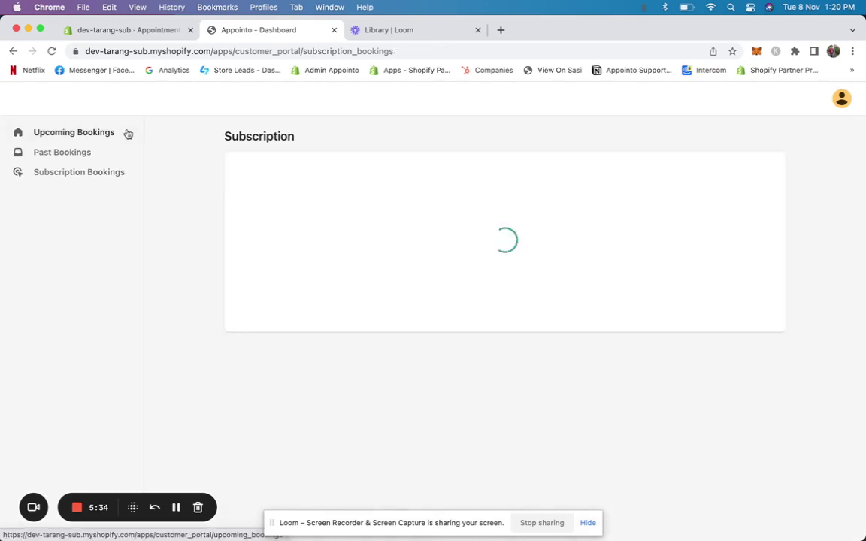
{"action": "left_click", "coordinate": [101, 132]}
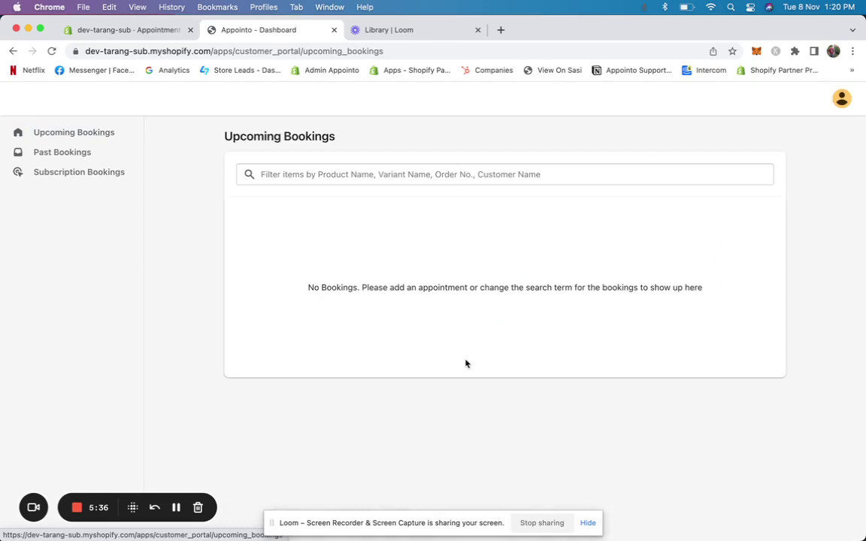
{"action": "left_click", "coordinate": [105, 160]}
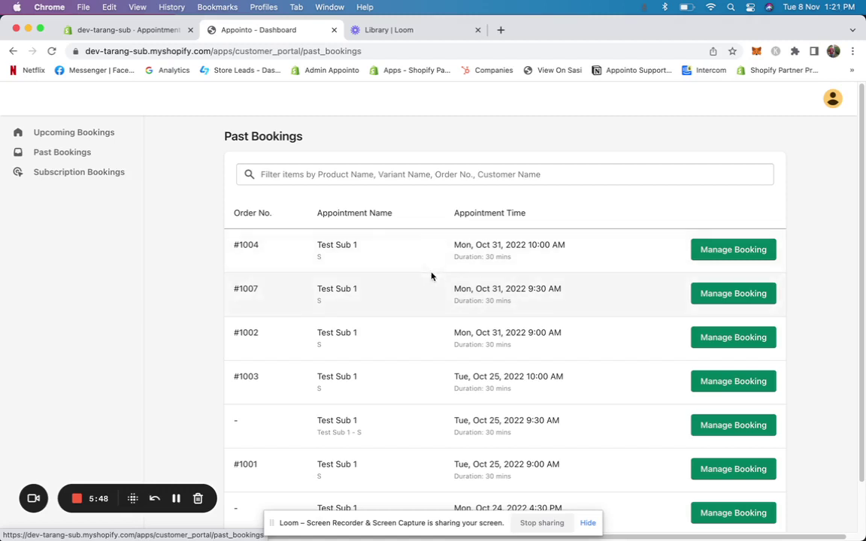
Leave the customer portal for the store home page and open the admin Subscriptions page.
{"action": "left_click", "coordinate": [832, 98]}
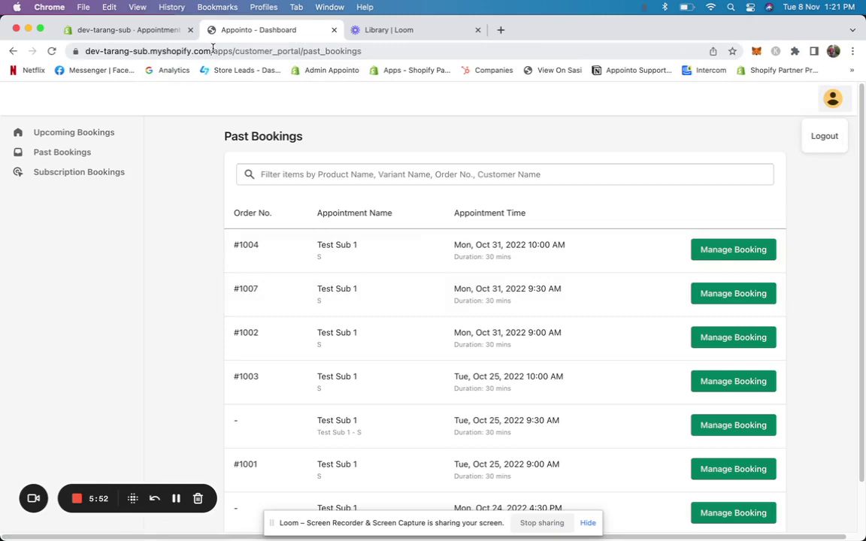
{"action": "left_click_drag", "start_coordinate": [212, 49], "coordinate": [443, 77]}
{"action": "key", "text": "BackSpace"}
{"action": "key", "text": "Return"}
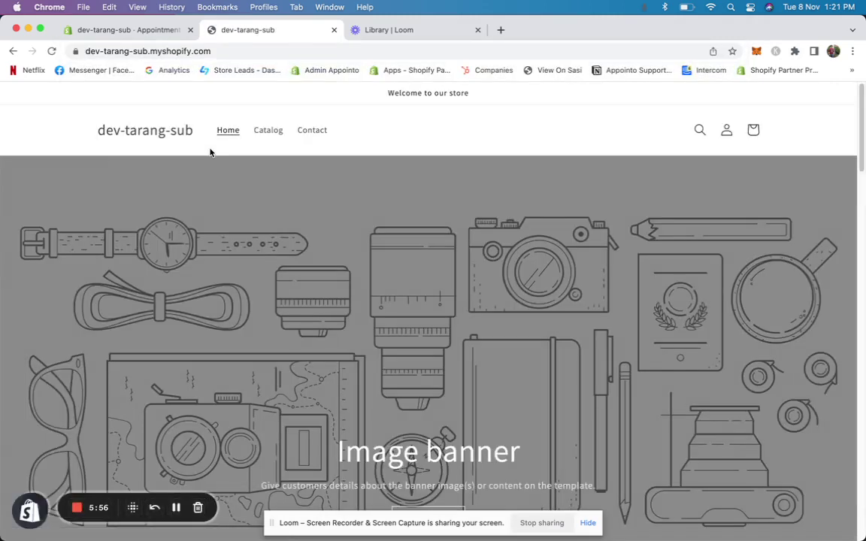
{"action": "left_click", "coordinate": [177, 30]}
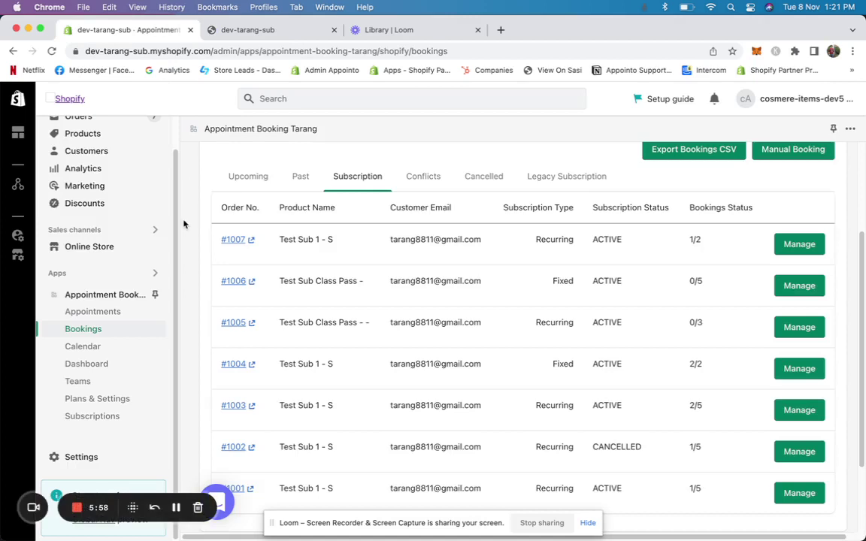
{"action": "left_click", "coordinate": [117, 420]}
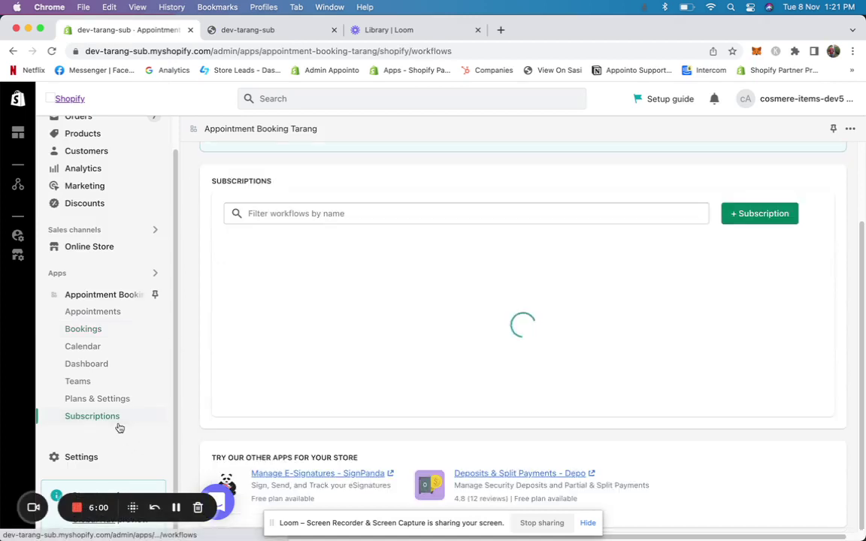